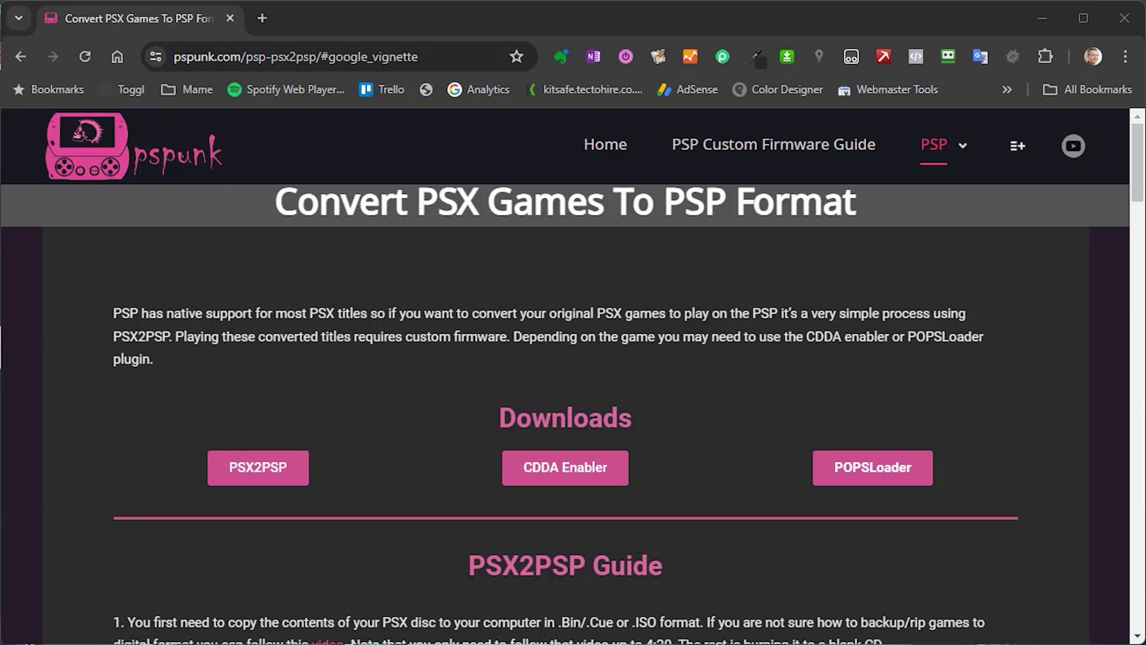
Step: Read through the PSX2PSP guide on the page about converting PSX games to PSP format
{"action": "scroll", "coordinate": [875, 369], "scroll_direction": "down", "scroll_amount": 6}
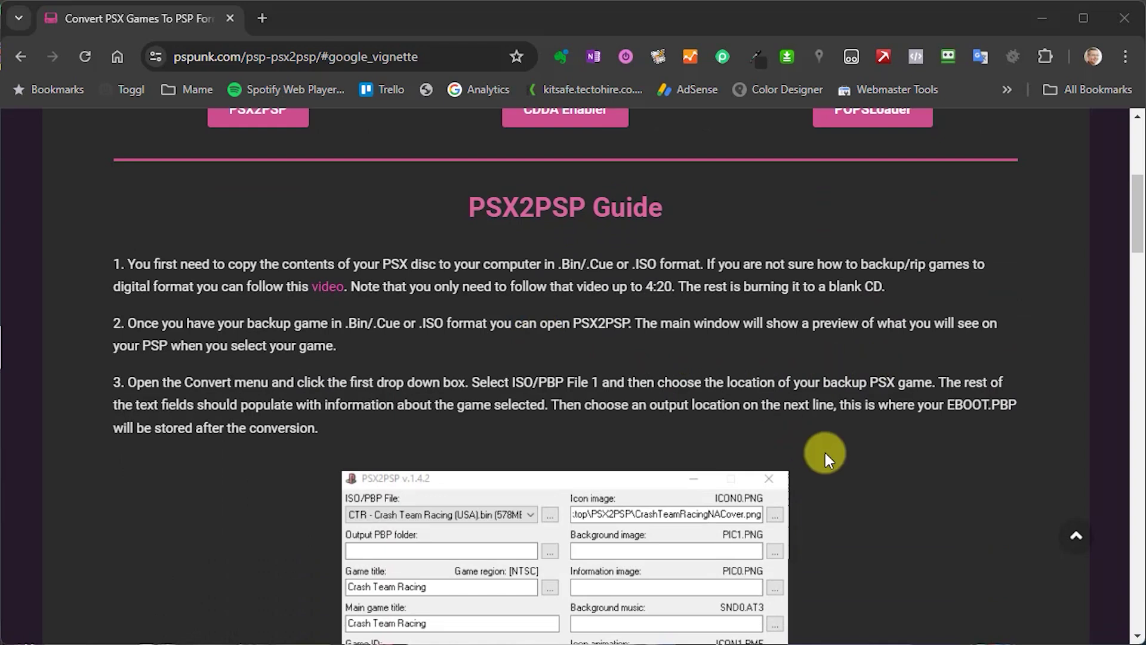
{"action": "scroll", "coordinate": [930, 475], "scroll_direction": "down", "scroll_amount": 7}
{"action": "scroll", "coordinate": [933, 478], "scroll_direction": "down", "scroll_amount": 7}
{"action": "scroll", "coordinate": [932, 481], "scroll_direction": "down", "scroll_amount": 7}
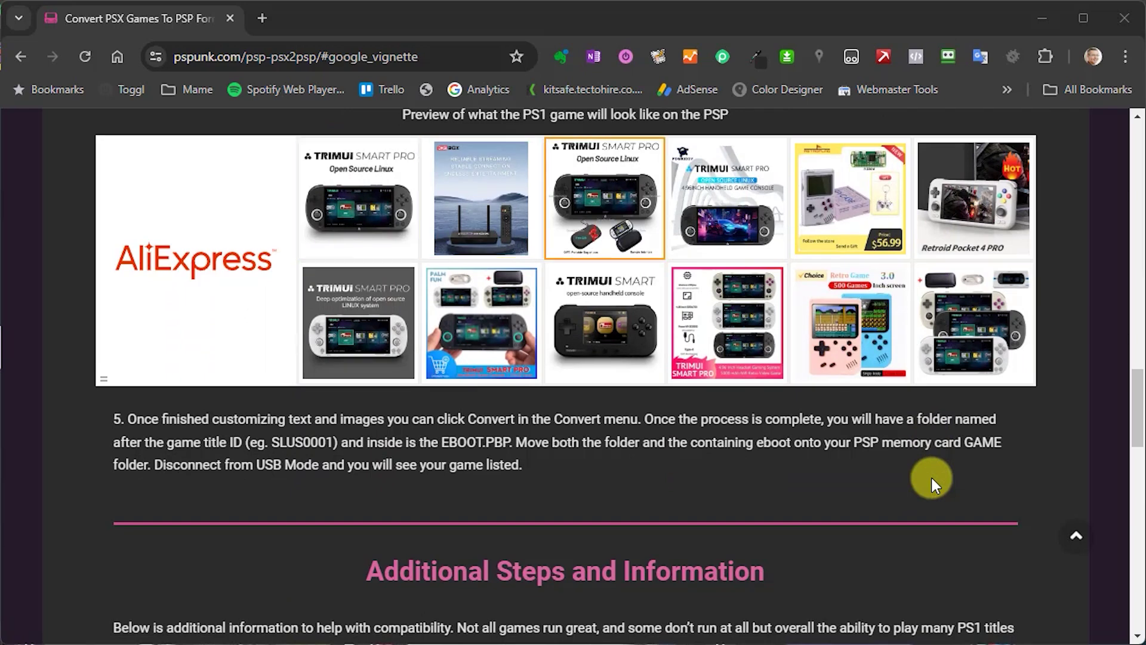
{"action": "scroll", "coordinate": [931, 478], "scroll_direction": "up", "scroll_amount": 7}
{"action": "scroll", "coordinate": [931, 477], "scroll_direction": "up", "scroll_amount": 17}
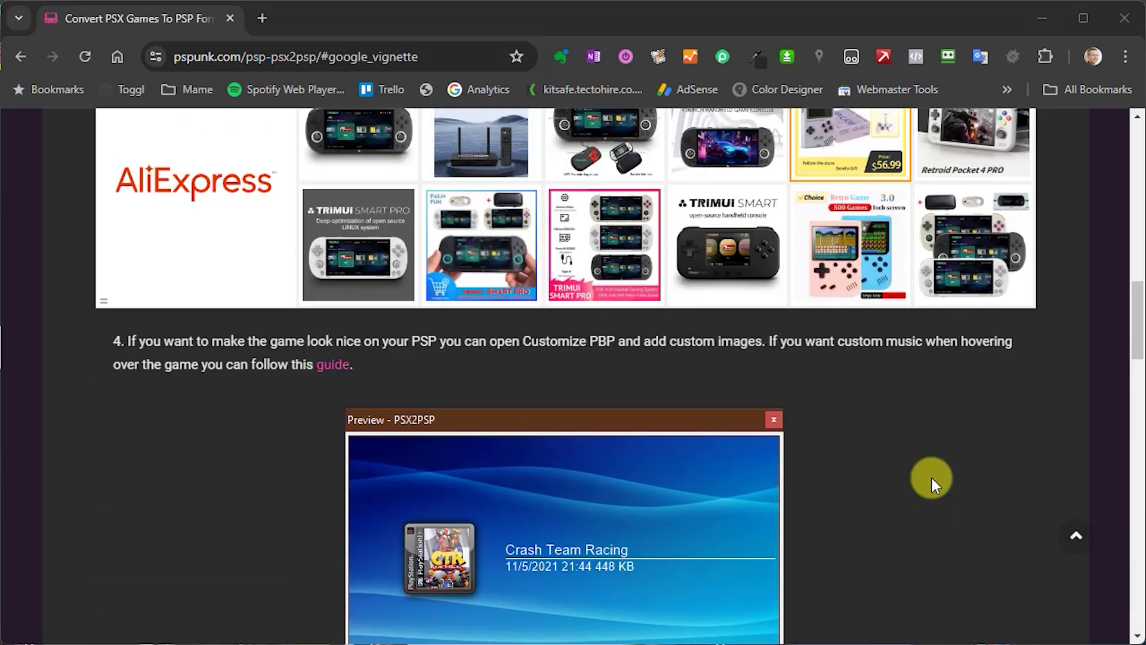
{"action": "scroll", "coordinate": [932, 478], "scroll_direction": "up", "scroll_amount": 4}
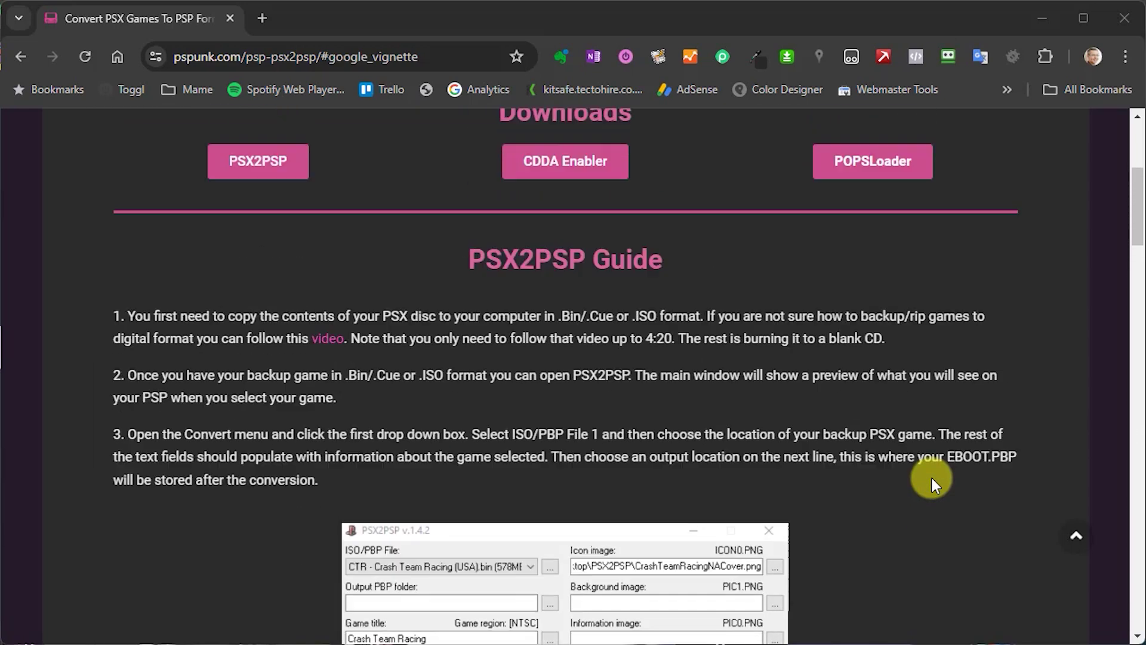
{"action": "scroll", "coordinate": [931, 482], "scroll_direction": "up", "scroll_amount": 3}
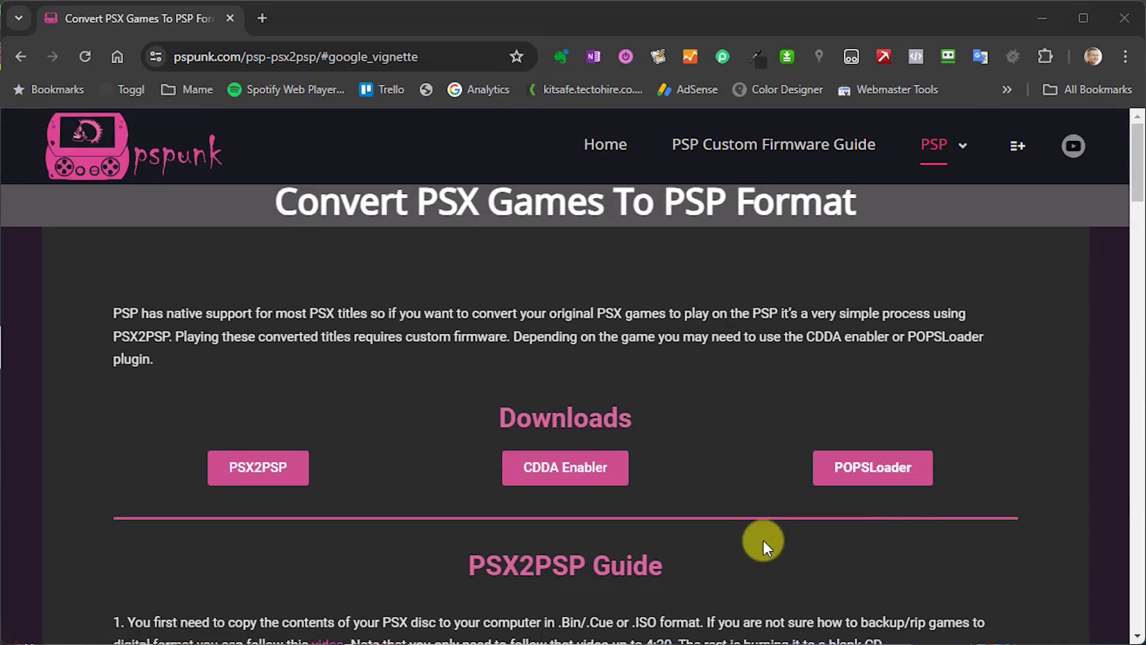
Step: Download PSX2PSP v1.4.2.rar into the psx2psp folder and show the downloaded archive in File Explorer
{"action": "left_click", "coordinate": [274, 467]}
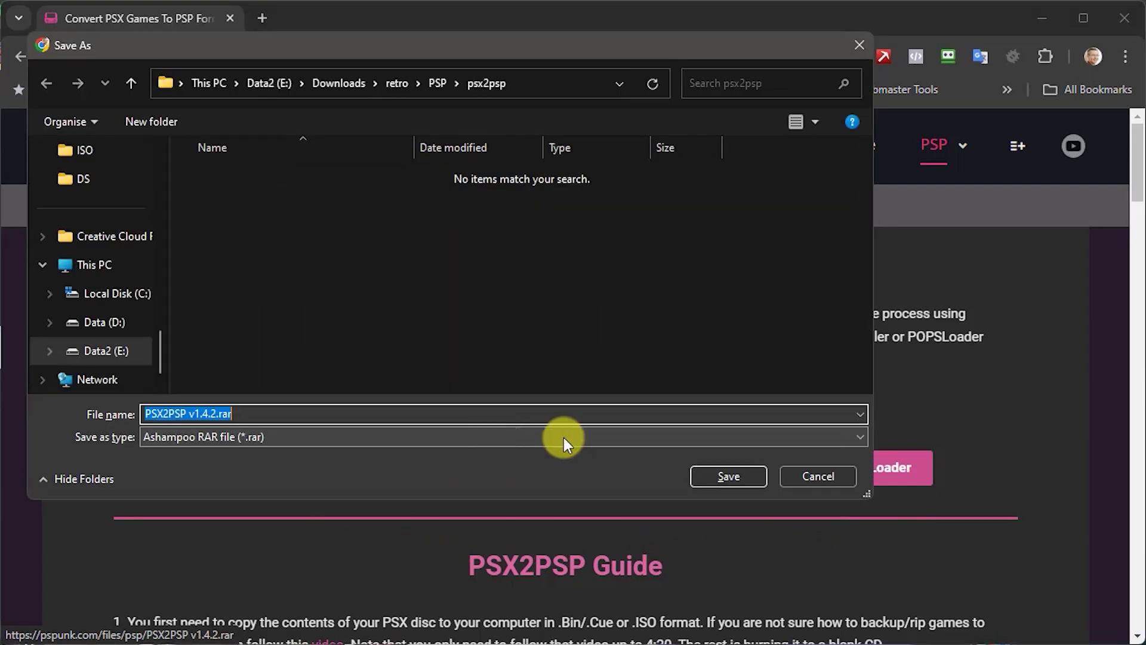
{"action": "left_click", "coordinate": [728, 476]}
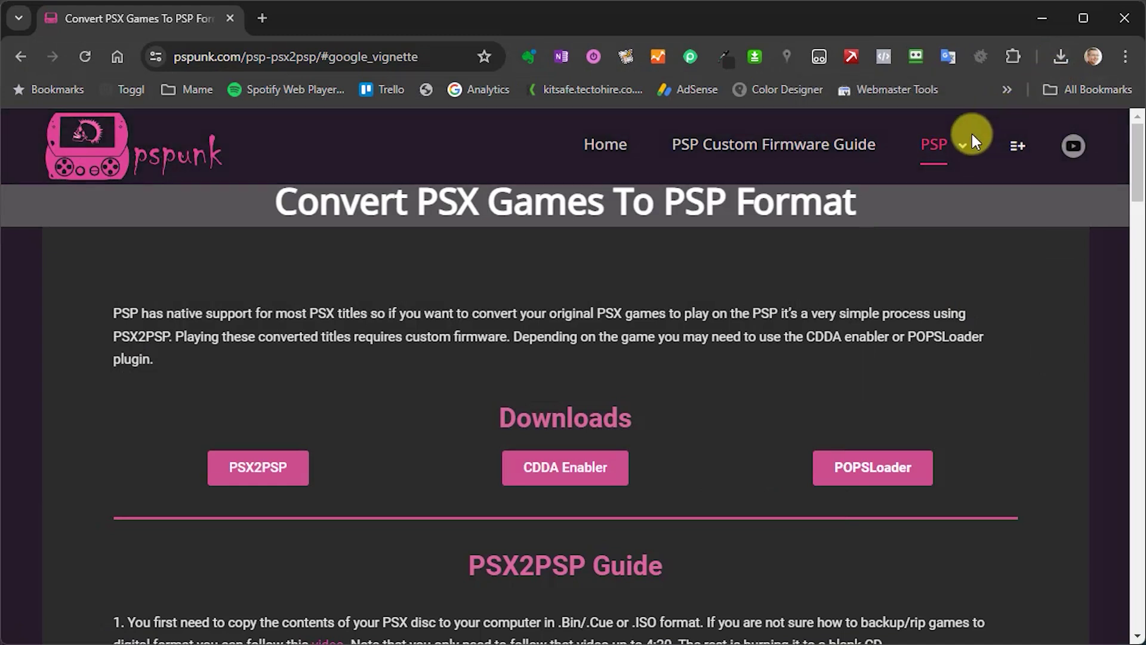
{"action": "left_click", "coordinate": [1060, 58]}
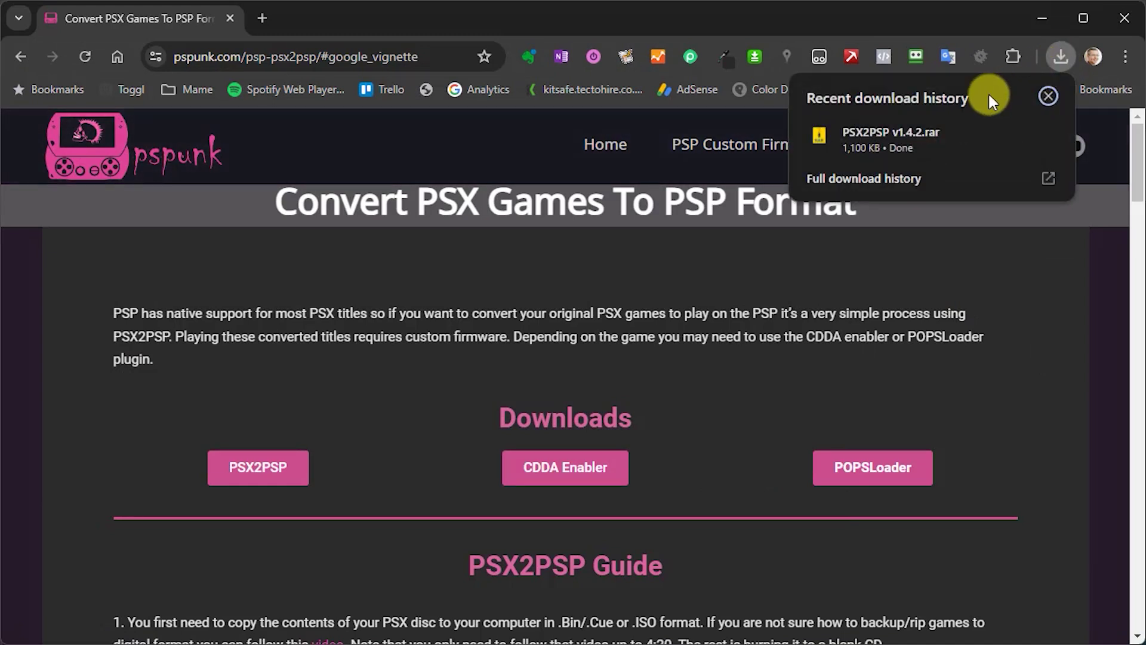
{"action": "left_click", "coordinate": [1010, 135]}
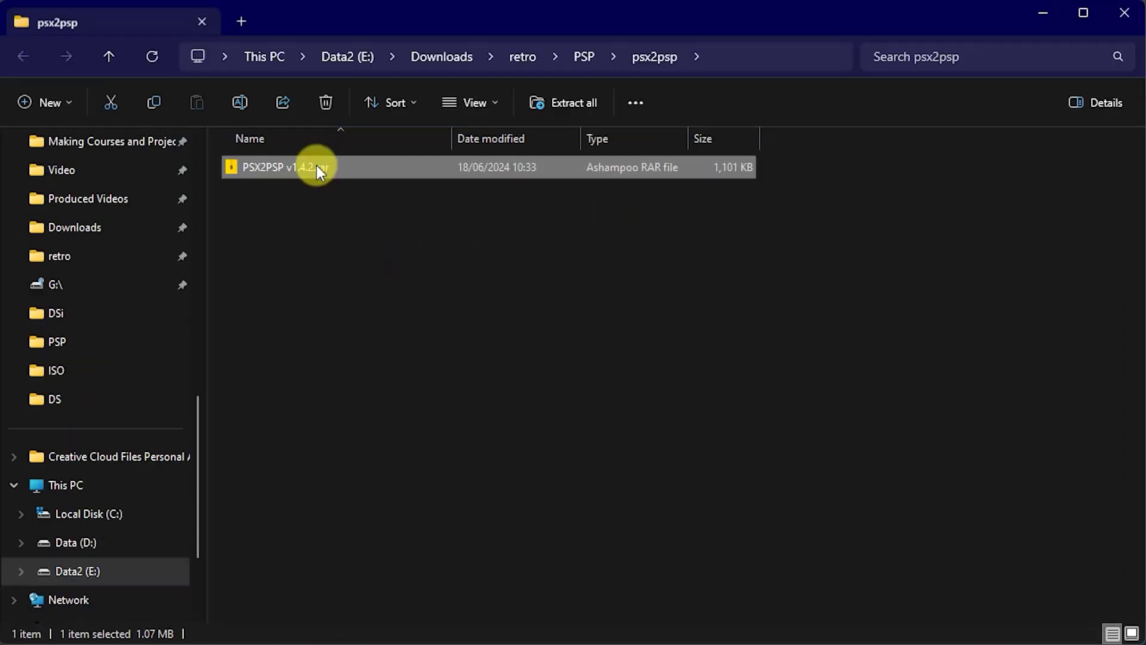
Step: Extract PSX2PSP v1.4.2.rar into the current folder with Ashampoo Zip Pro
{"action": "right_click", "coordinate": [314, 168]}
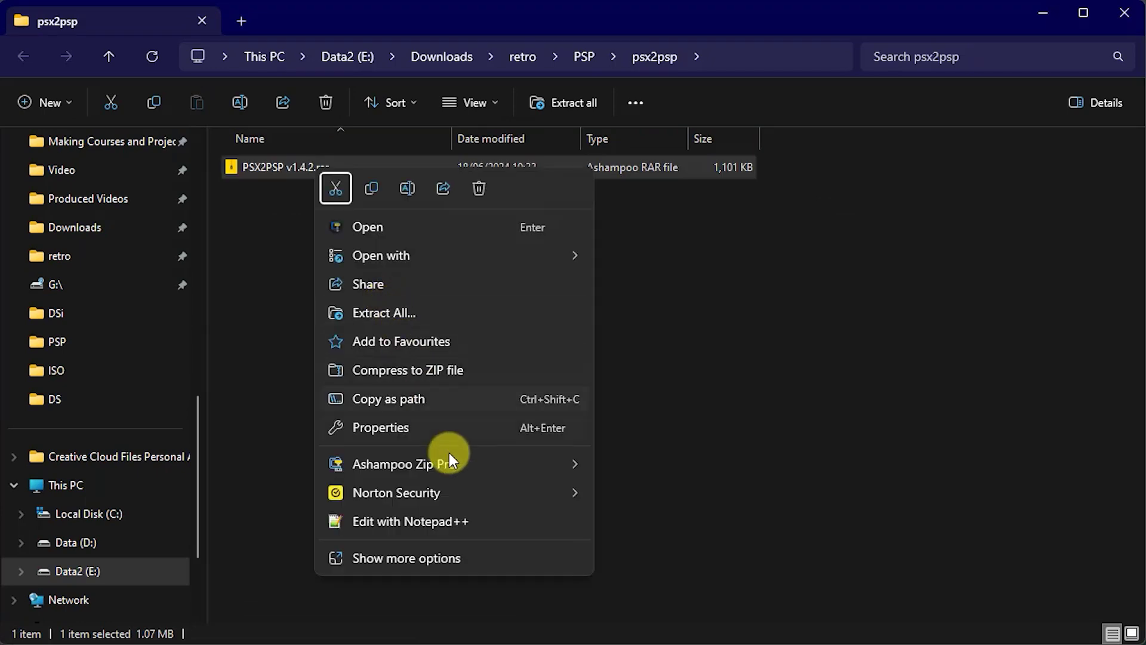
{"action": "mouse_move", "coordinate": [476, 471]}
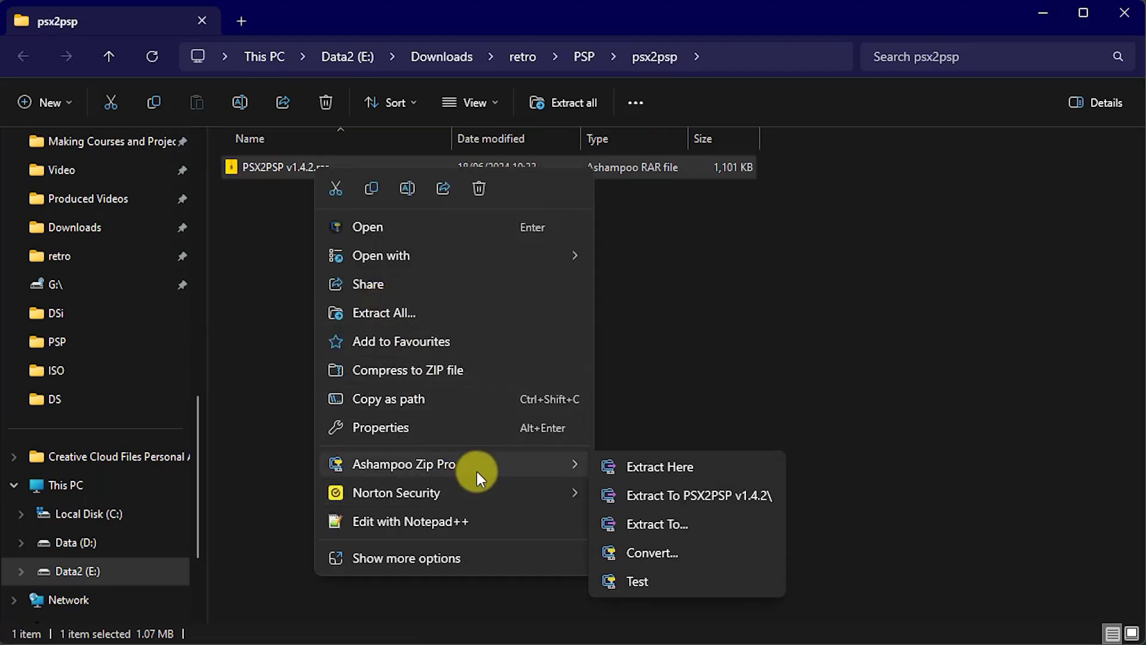
{"action": "left_click", "coordinate": [634, 474]}
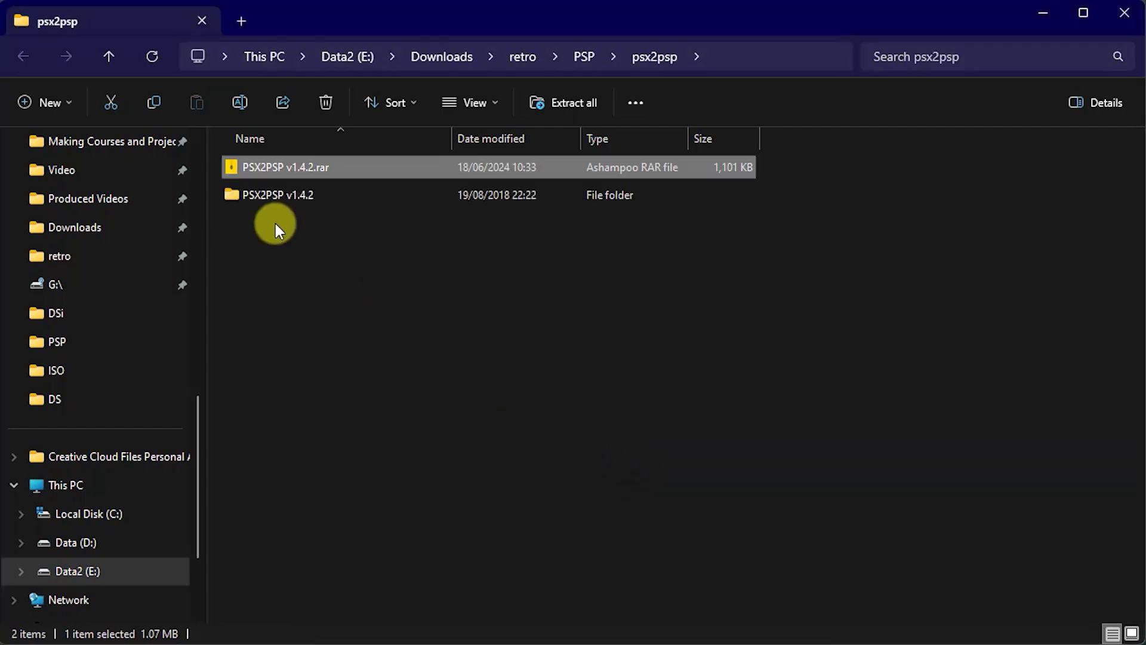
Step: Launch PSX2PSP.exe from the extracted PSX2PSP v1.4.2 folder and start it in Clasic mode
{"action": "double_click", "coordinate": [228, 196]}
{"action": "double_click", "coordinate": [267, 333]}
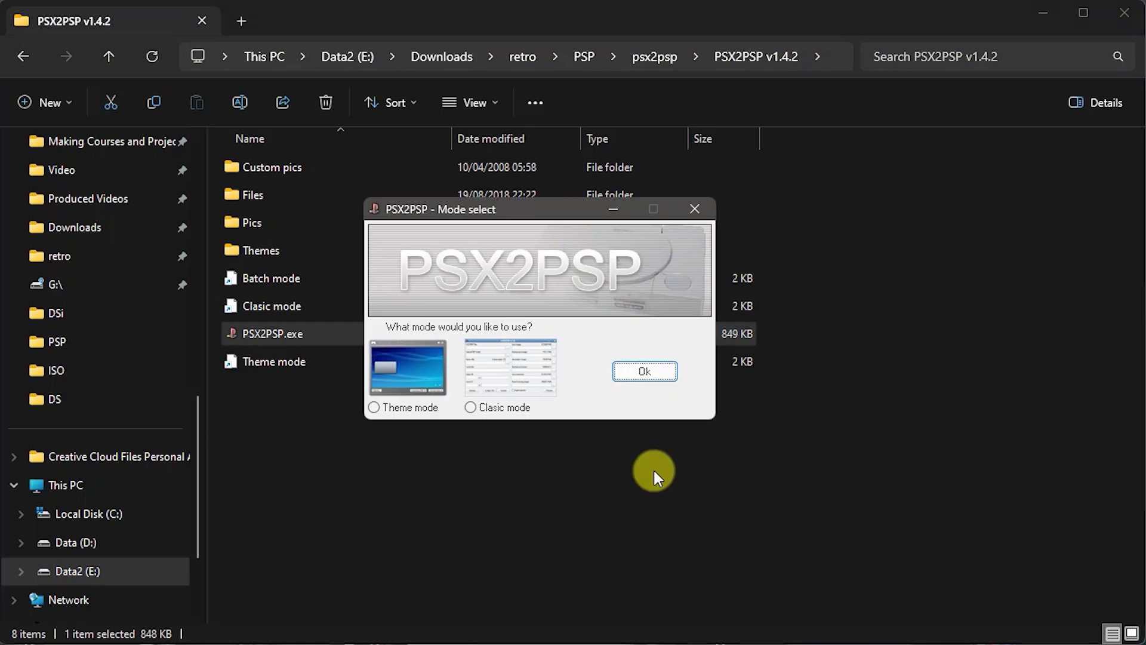
{"action": "left_click", "coordinate": [475, 409]}
{"action": "left_click", "coordinate": [635, 371]}
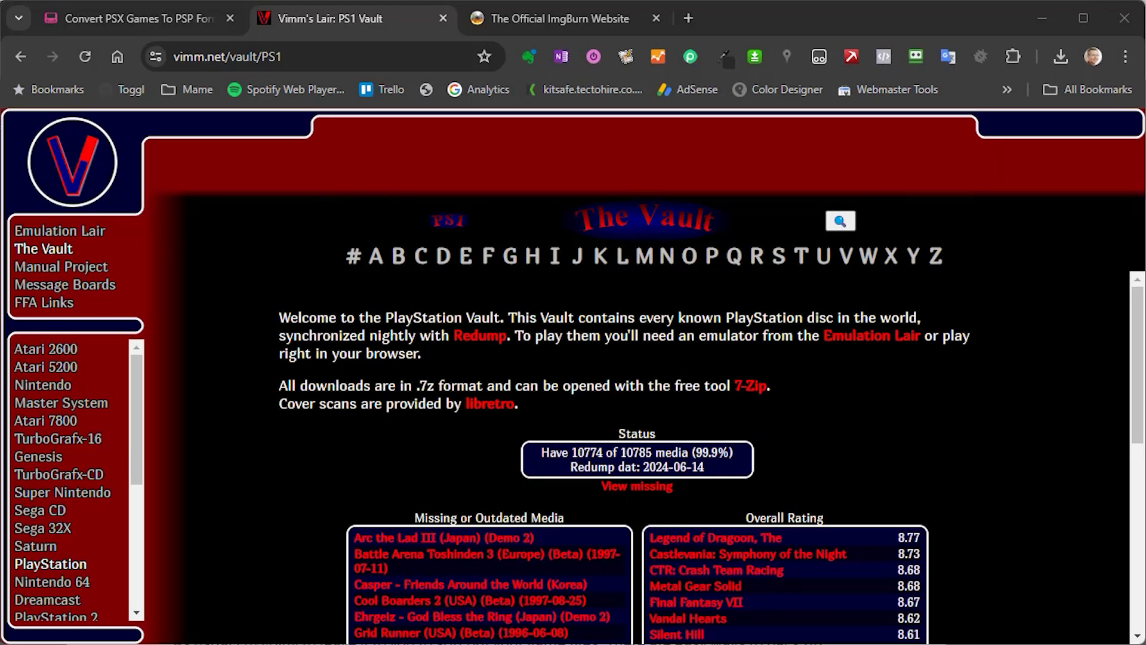
Step: Look over the PS1 vault page and the ImgBurn website in Chrome, and open the Colony Wars folder among the extracted games
{"action": "scroll", "coordinate": [933, 431], "scroll_direction": "down", "scroll_amount": 3}
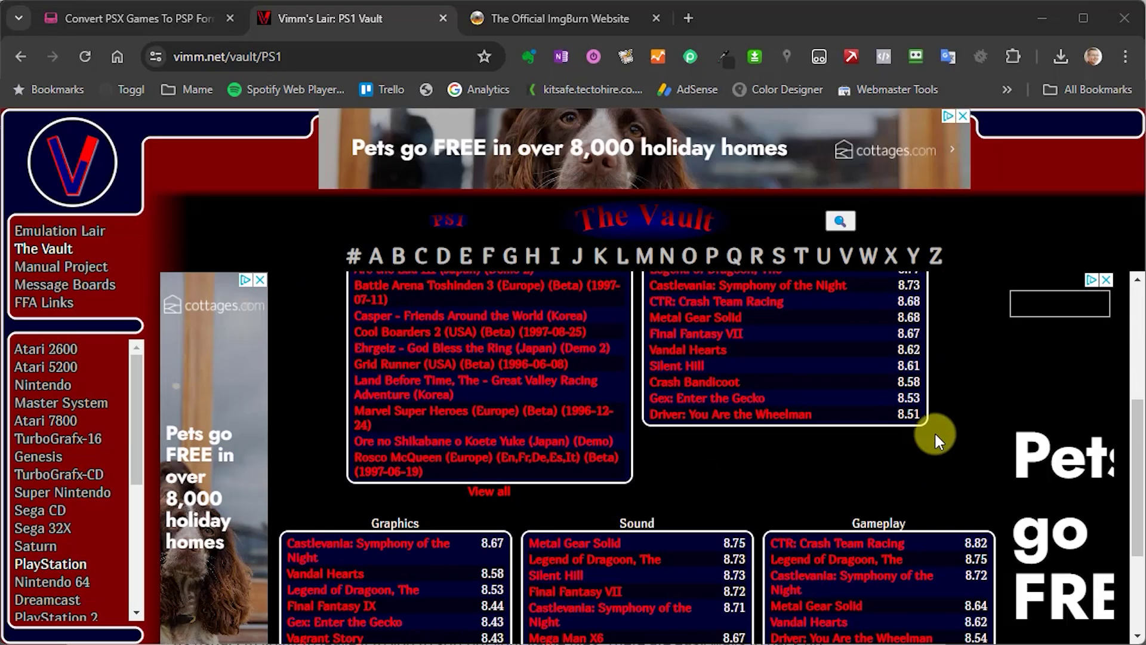
{"action": "scroll", "coordinate": [934, 431], "scroll_direction": "down", "scroll_amount": 2}
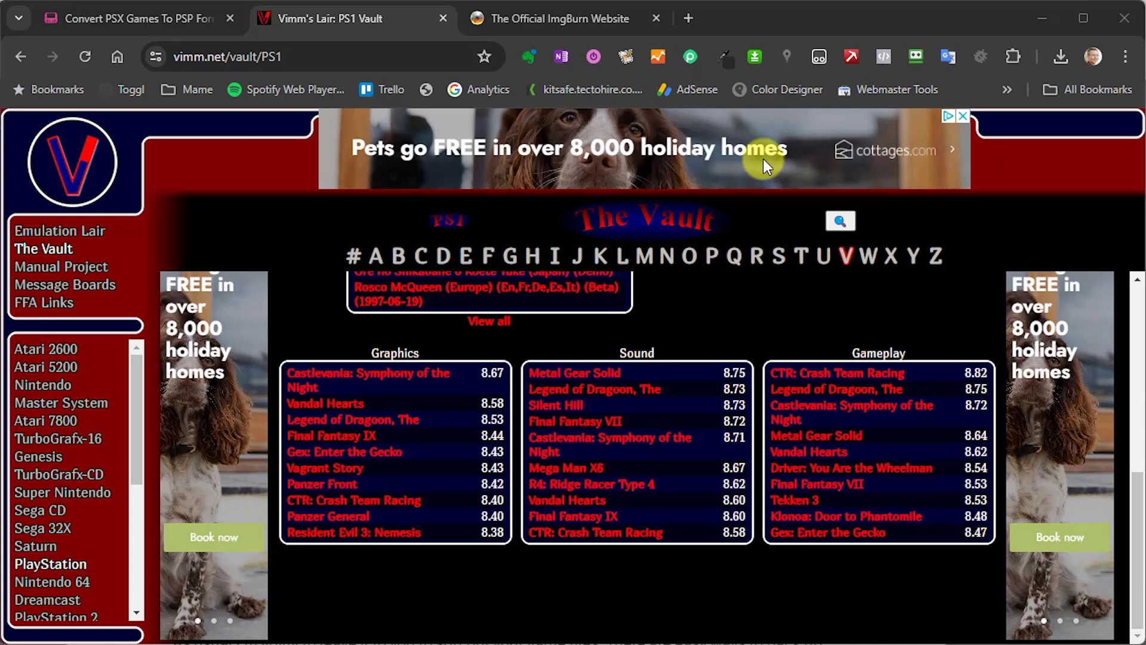
{"action": "left_click", "coordinate": [574, 17]}
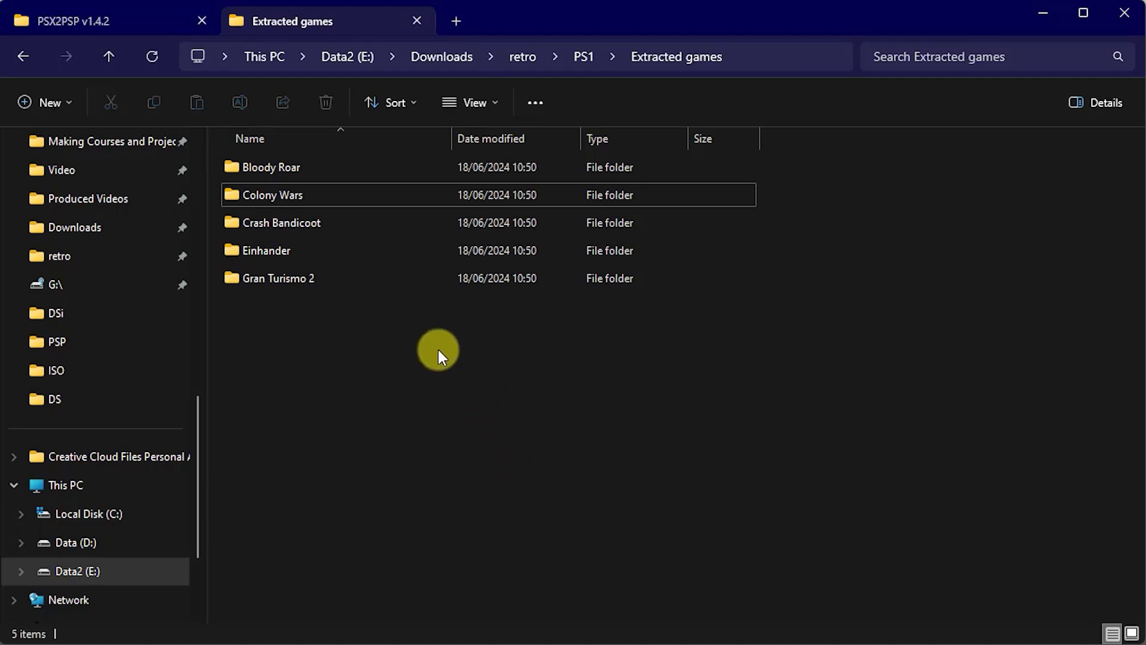
{"action": "double_click", "coordinate": [296, 198]}
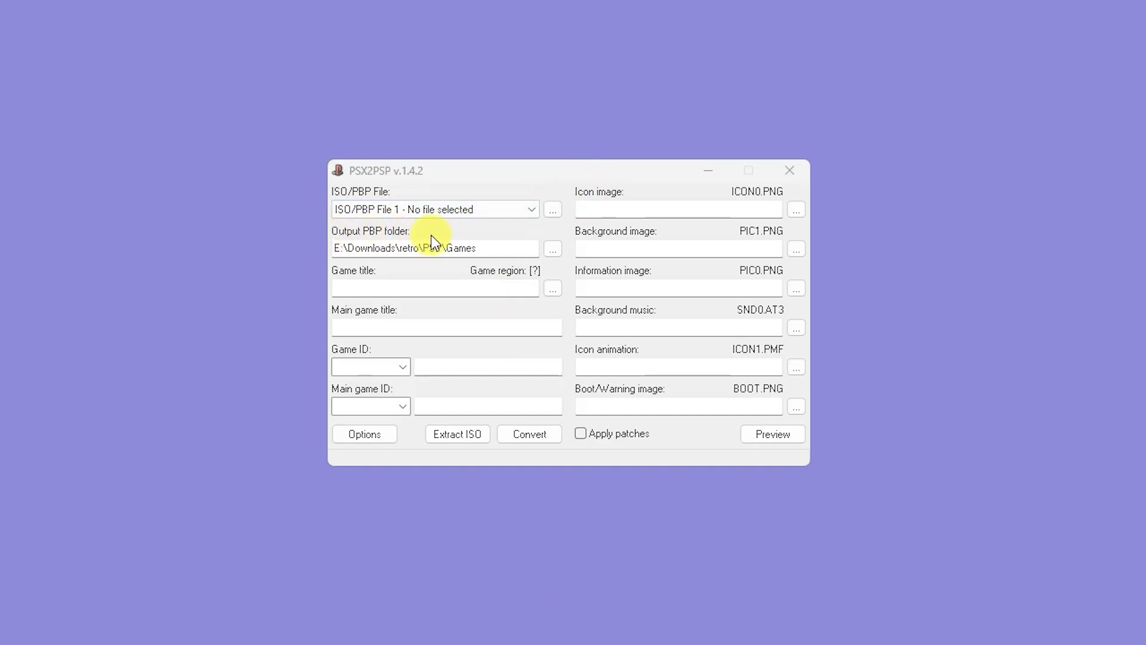
Step: Set PSX2PSP's output PBP folder to E:\Downloads\retro\PSP\Games
{"action": "left_click", "coordinate": [555, 251]}
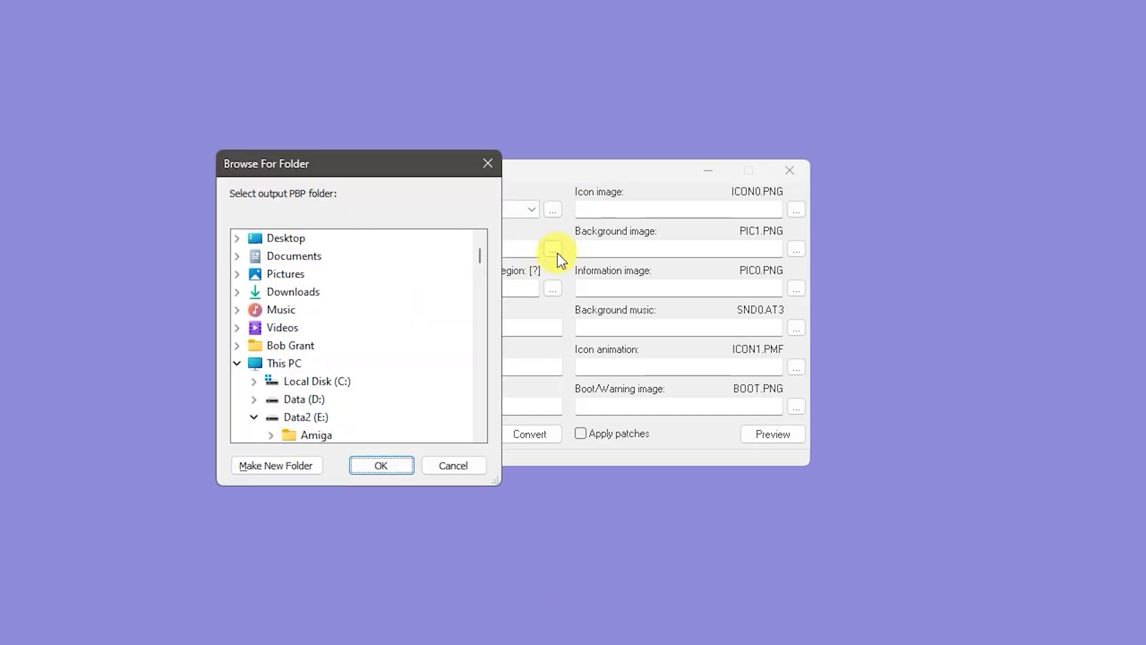
{"action": "scroll", "coordinate": [429, 330], "scroll_direction": "down", "scroll_amount": 20}
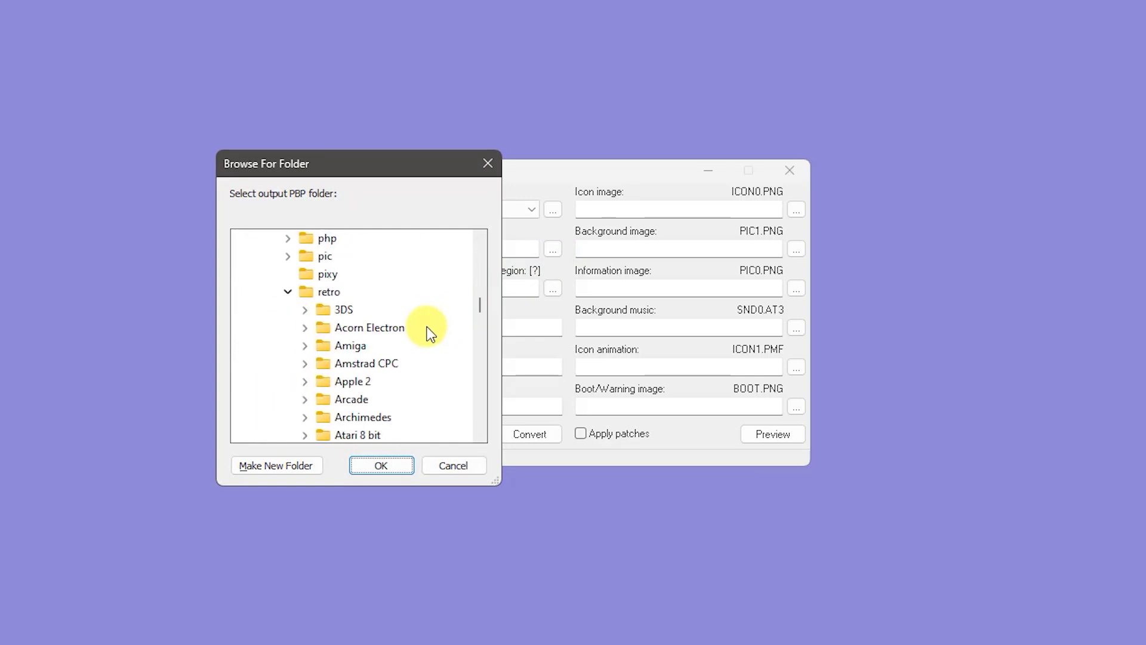
{"action": "scroll", "coordinate": [428, 330], "scroll_direction": "down", "scroll_amount": 8}
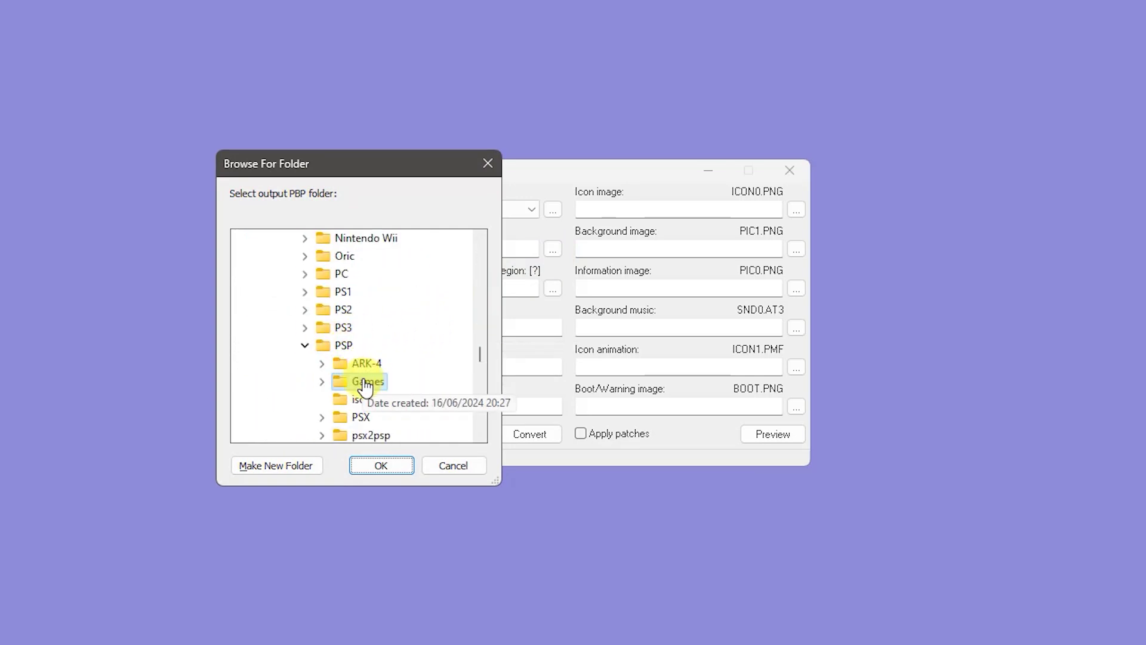
{"action": "left_click", "coordinate": [381, 465]}
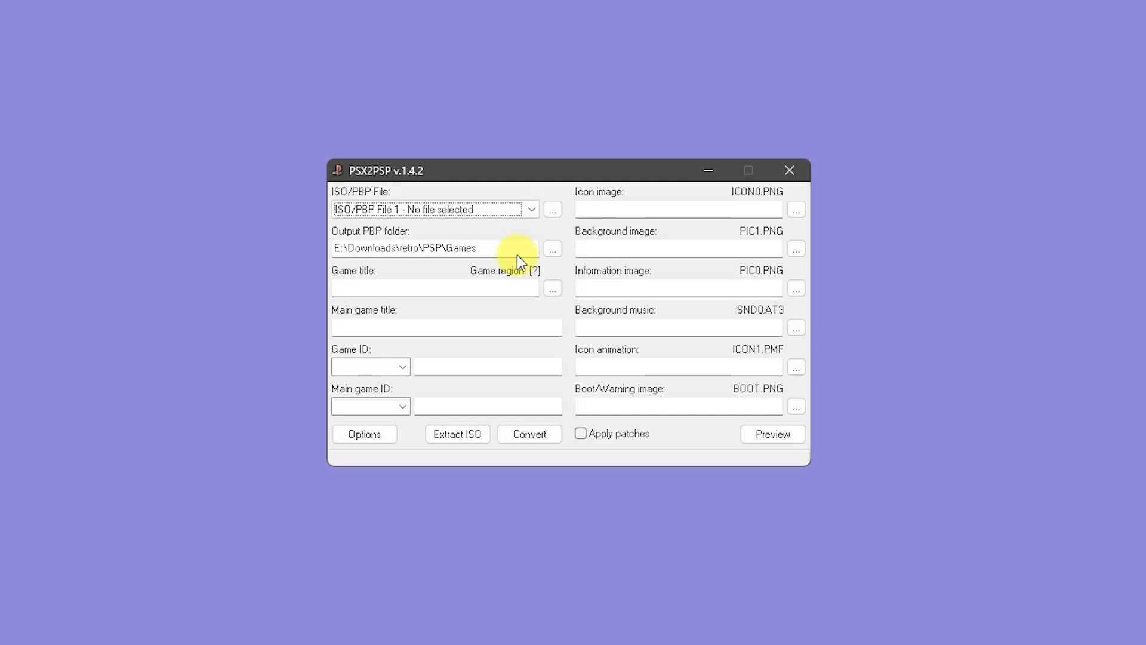
Step: Load Bloody Roar (USA) (Track 1).bin from the Bloody Roar folder as ISO/PBP File 1
{"action": "left_click", "coordinate": [532, 210]}
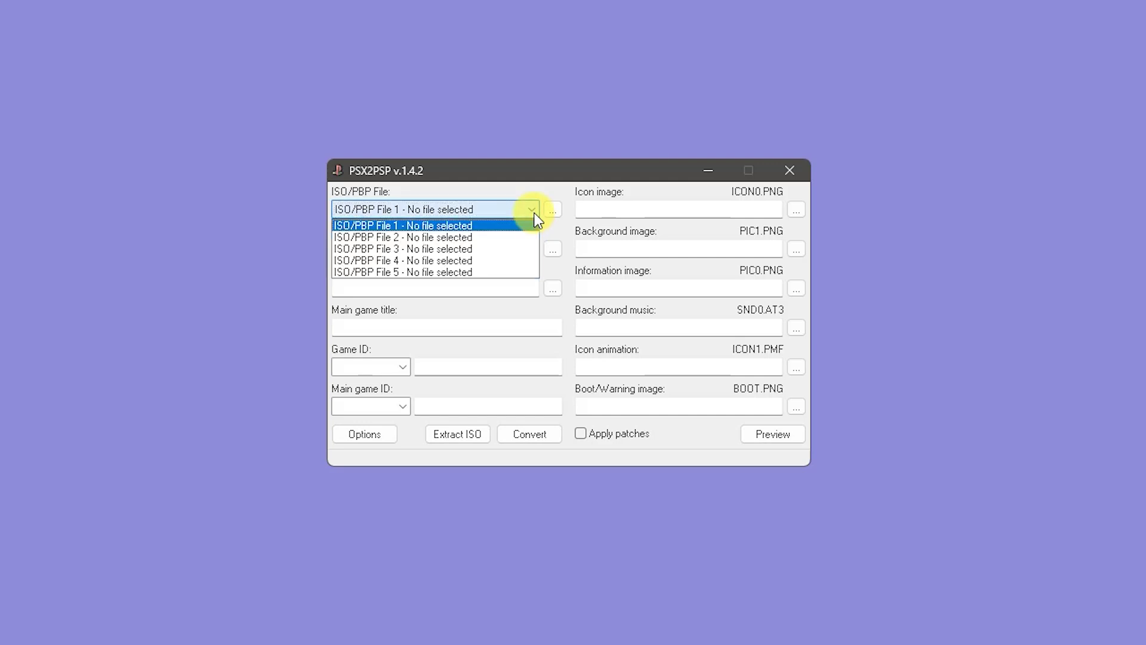
{"action": "left_click", "coordinate": [477, 226]}
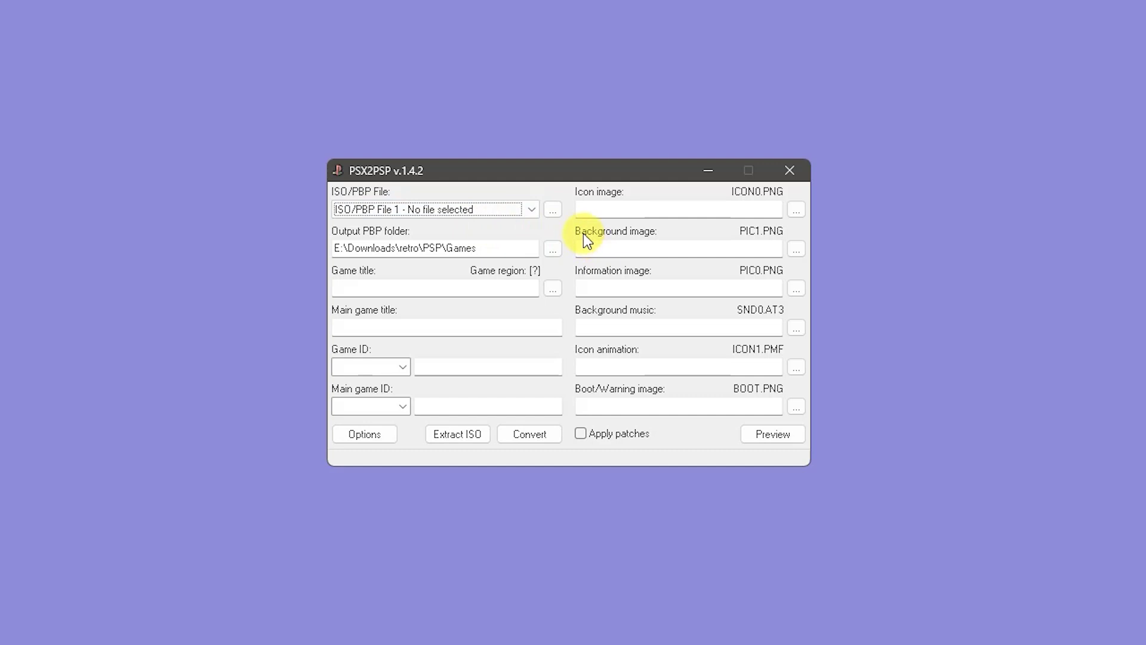
{"action": "left_click", "coordinate": [553, 209]}
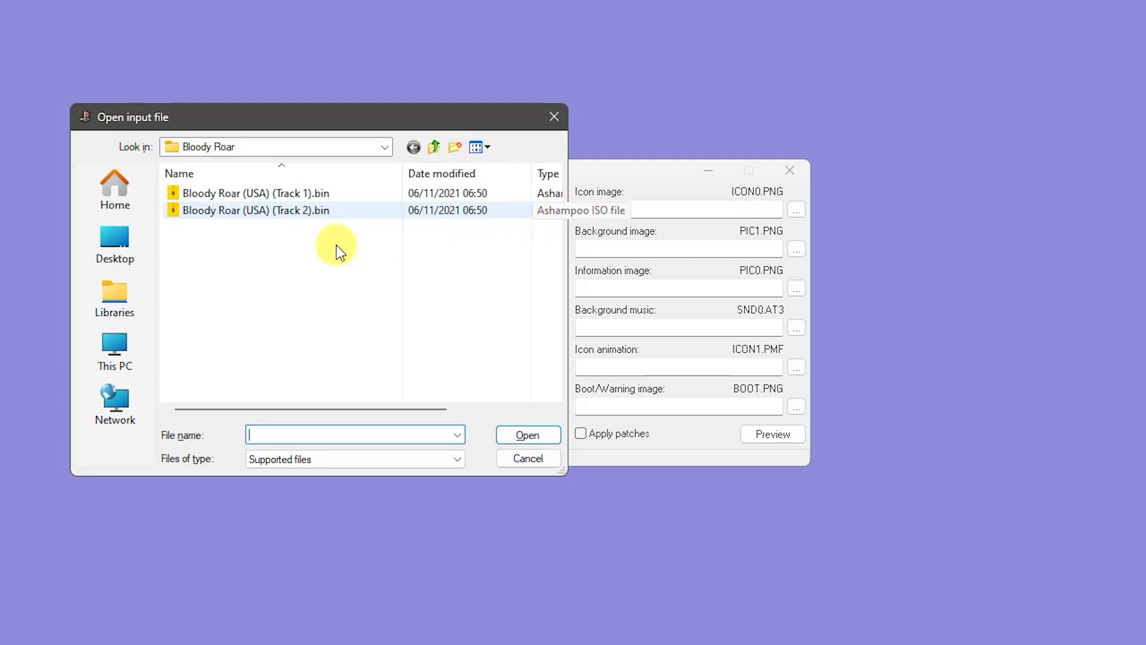
{"action": "left_click", "coordinate": [314, 194]}
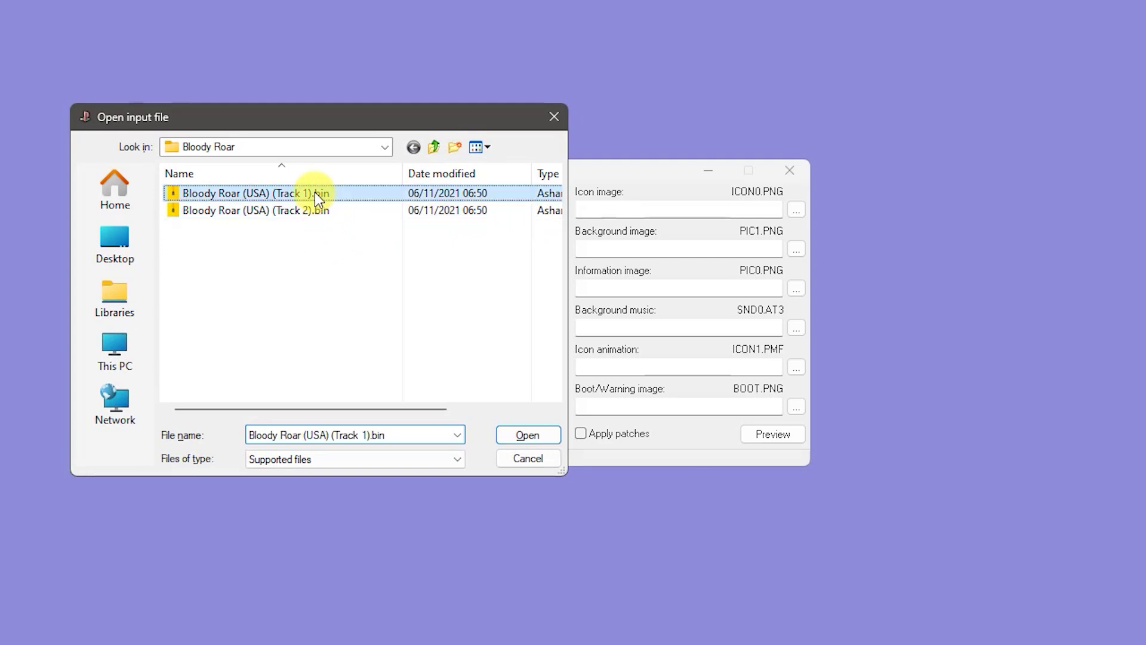
{"action": "left_click", "coordinate": [510, 434]}
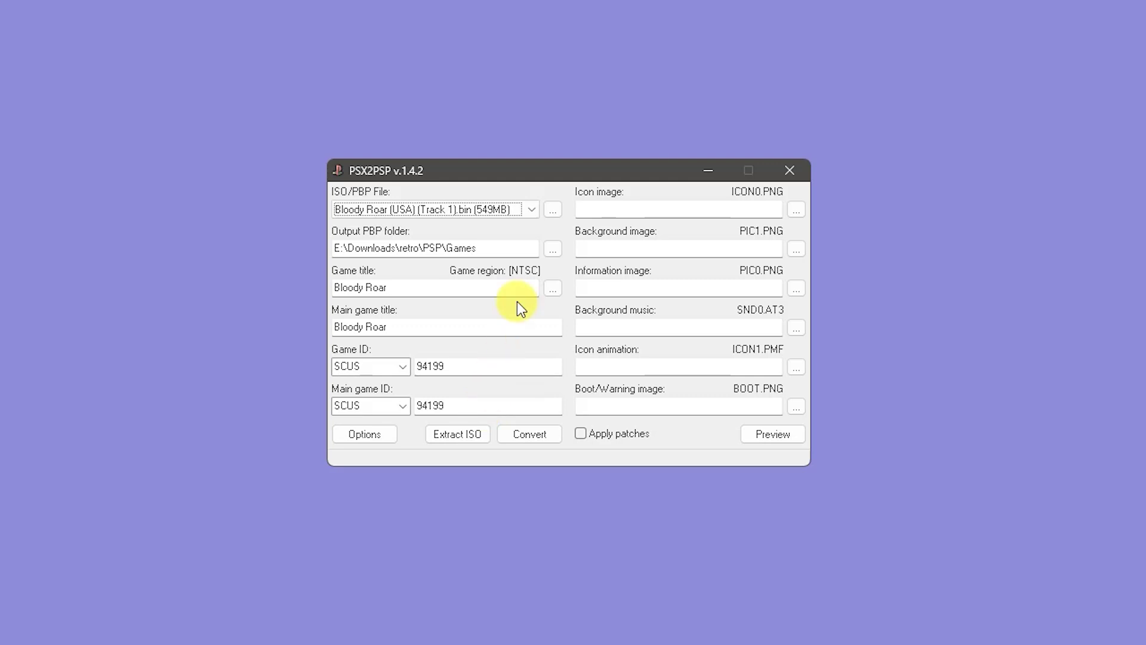
Step: Load Bloody Roar (USA) (Track 2).bin as ISO/PBP File 2
{"action": "left_click", "coordinate": [533, 212]}
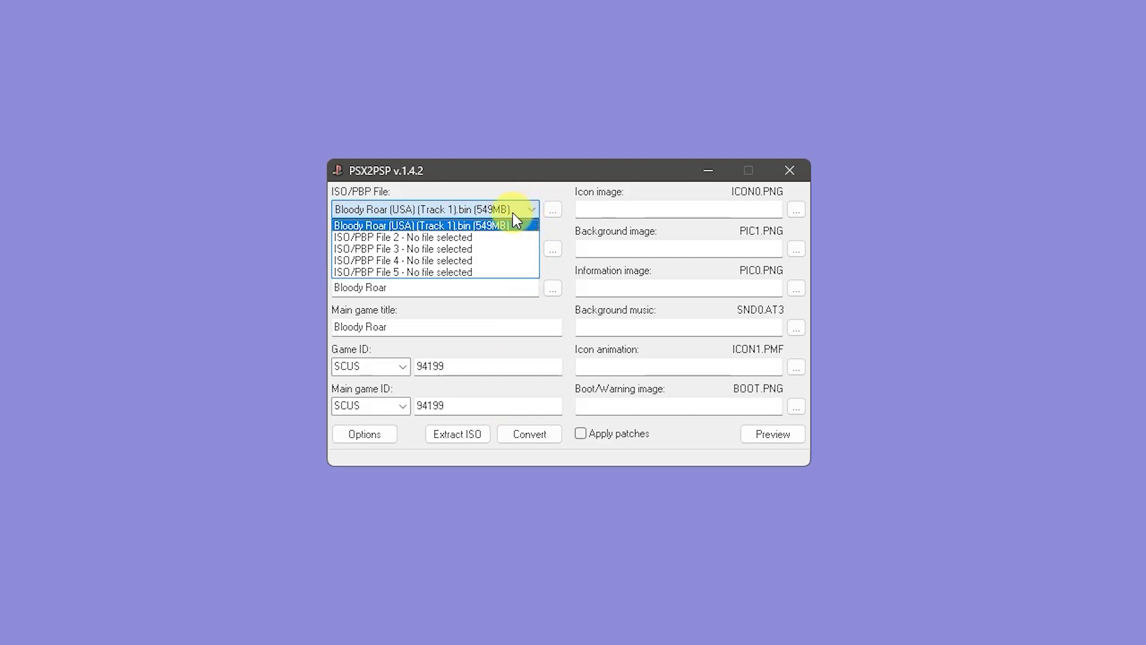
{"action": "left_click", "coordinate": [424, 239]}
{"action": "left_click", "coordinate": [552, 209]}
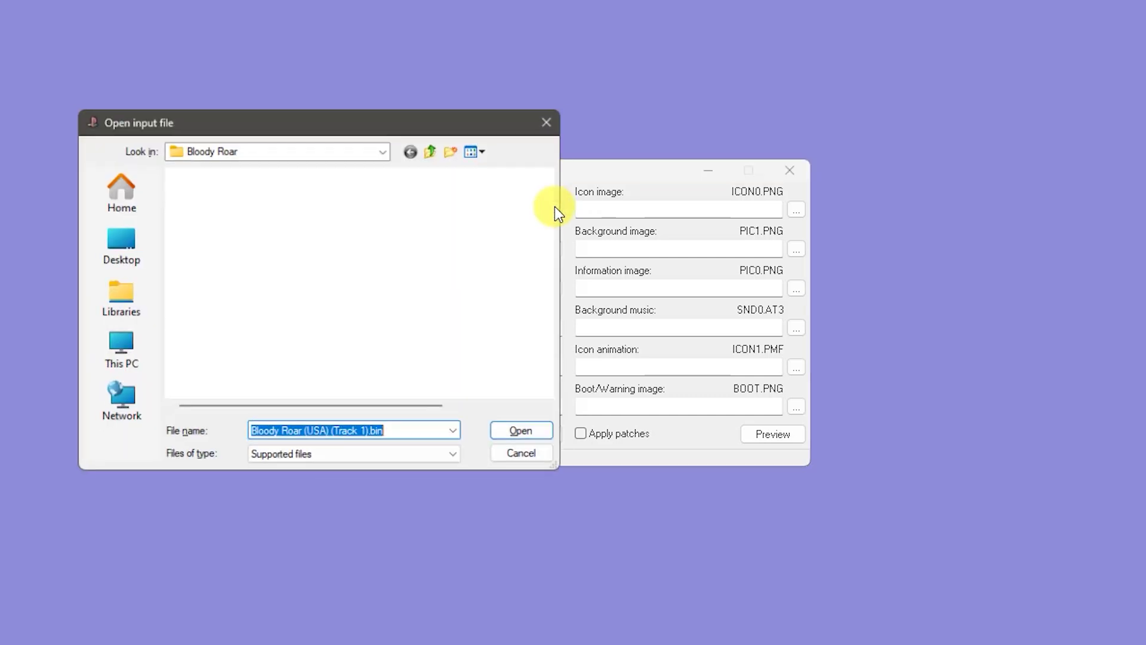
{"action": "left_click", "coordinate": [291, 211]}
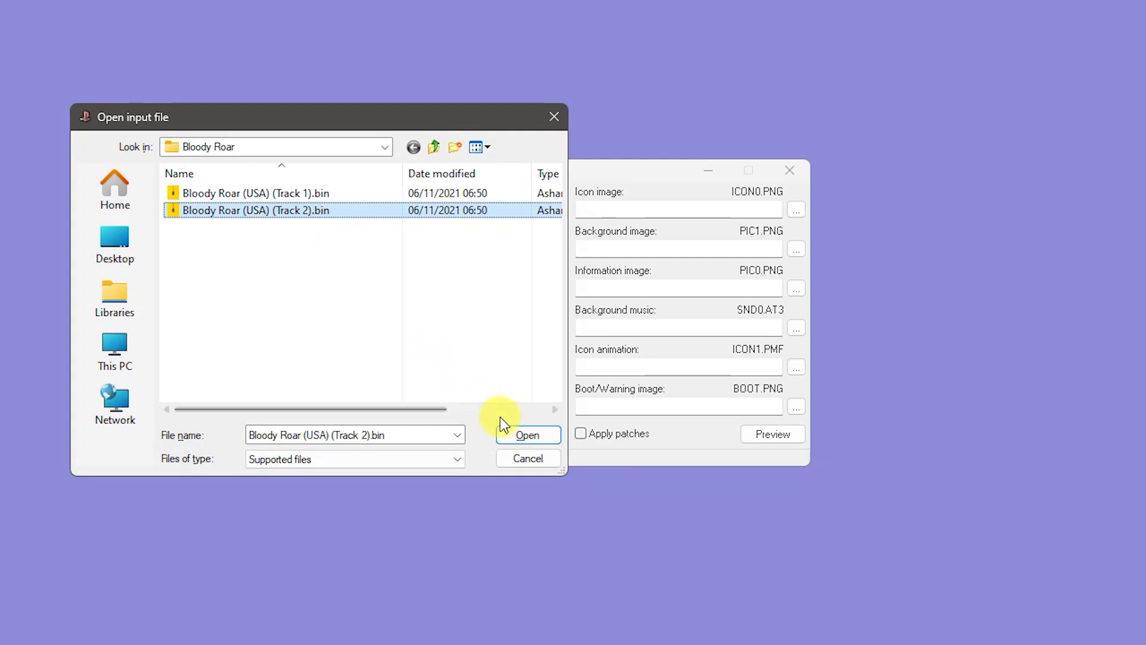
{"action": "left_click", "coordinate": [520, 436]}
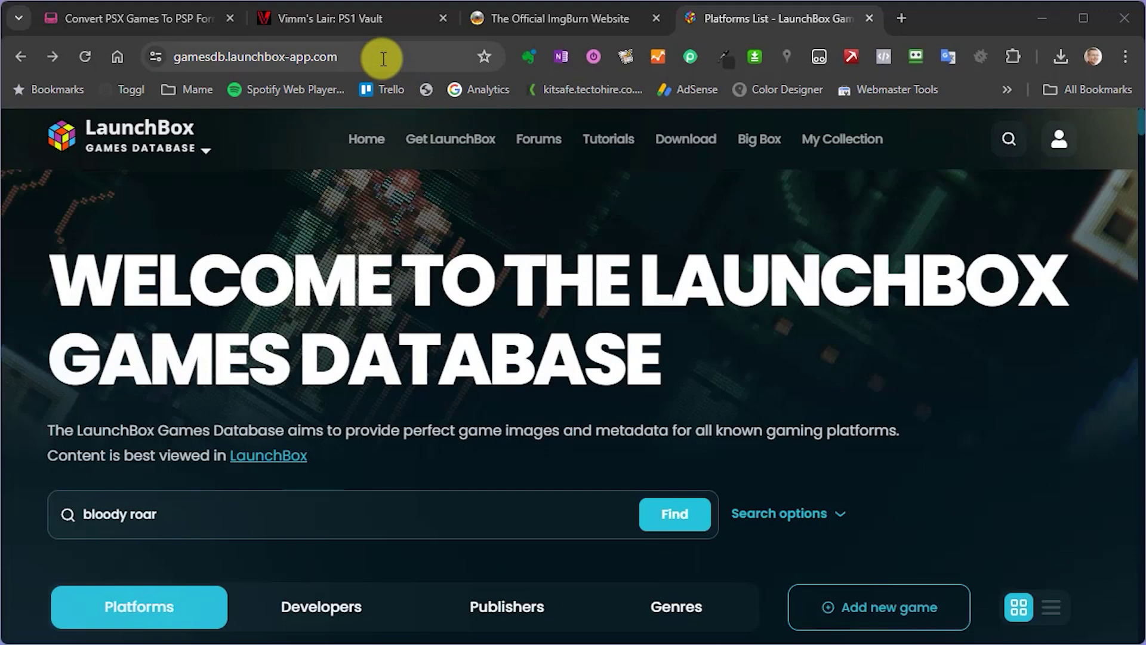
Step: Search the LaunchBox Games Database in Chrome for "bloody roar" and look through the matching games
{"action": "left_click", "coordinate": [382, 58]}
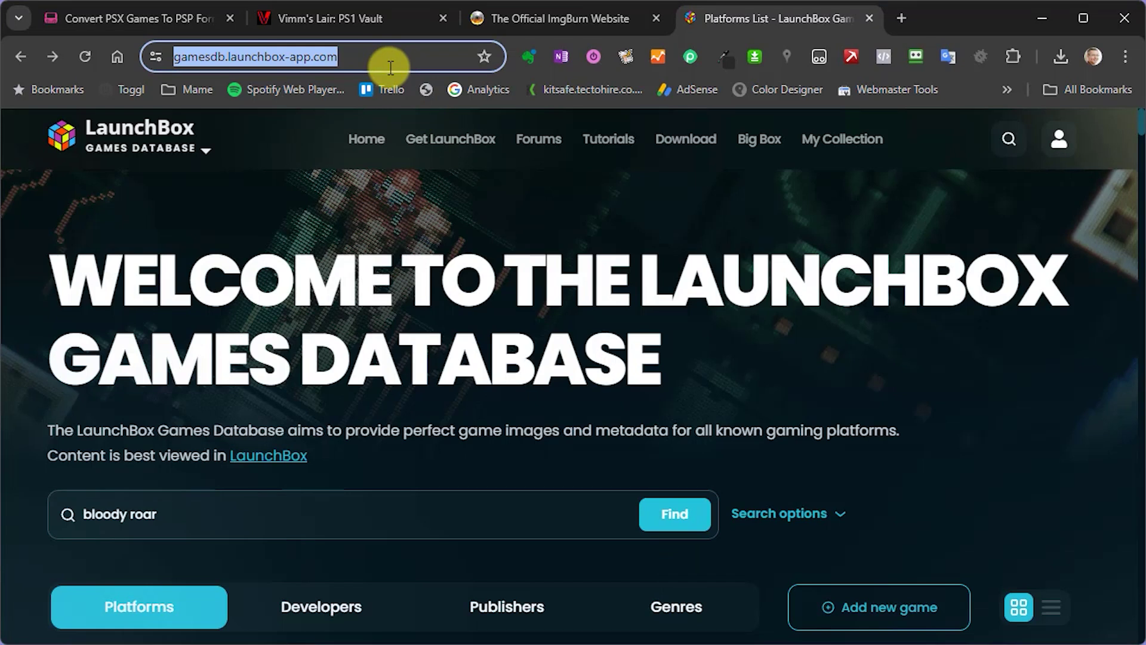
{"action": "left_click", "coordinate": [229, 515]}
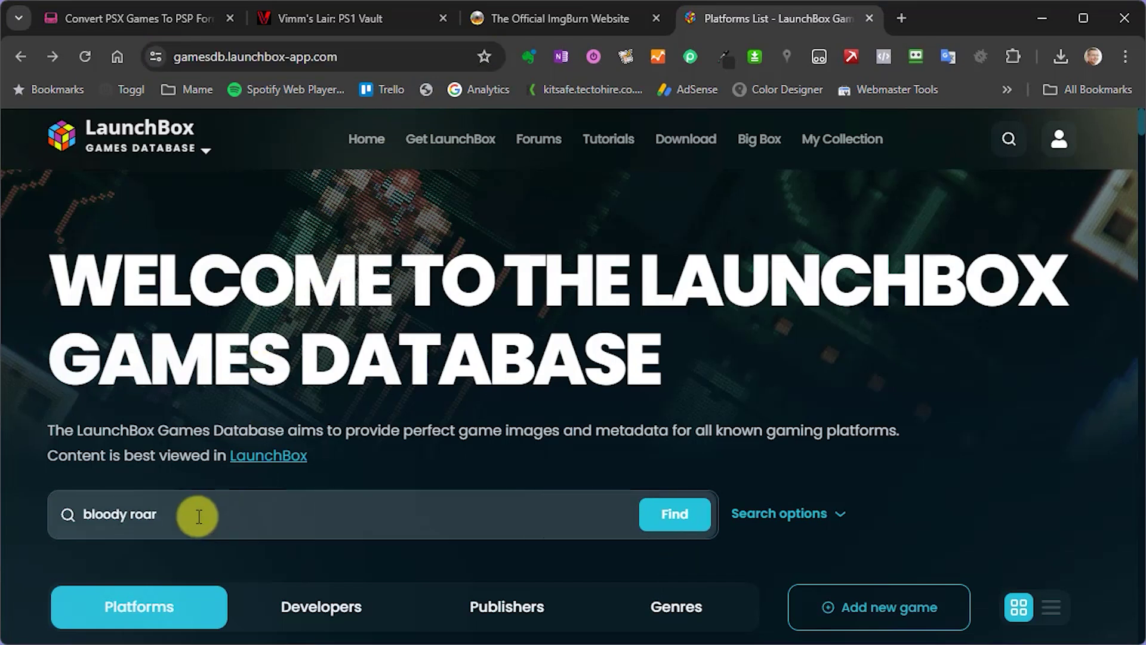
{"action": "left_click", "coordinate": [678, 525]}
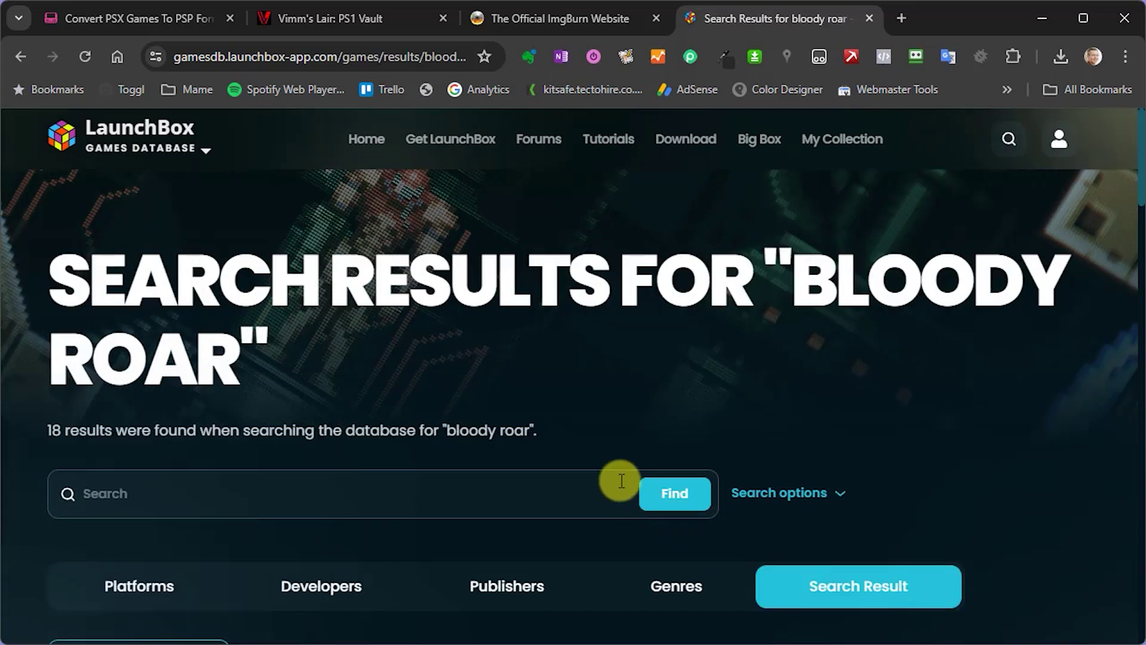
{"action": "scroll", "coordinate": [618, 477], "scroll_direction": "down", "scroll_amount": 2}
{"action": "scroll", "coordinate": [621, 486], "scroll_direction": "down", "scroll_amount": 5}
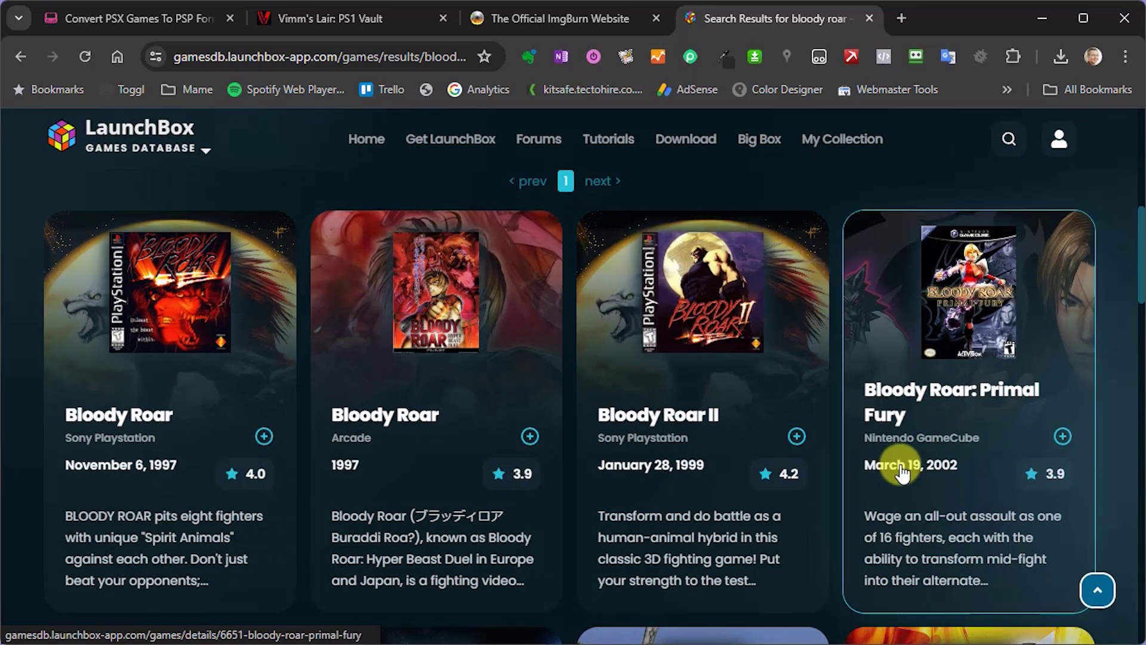
Step: Open the images of the Sony Playstation version of Bloody Roar and look through its box art, logos and screenshots
{"action": "left_click", "coordinate": [139, 443]}
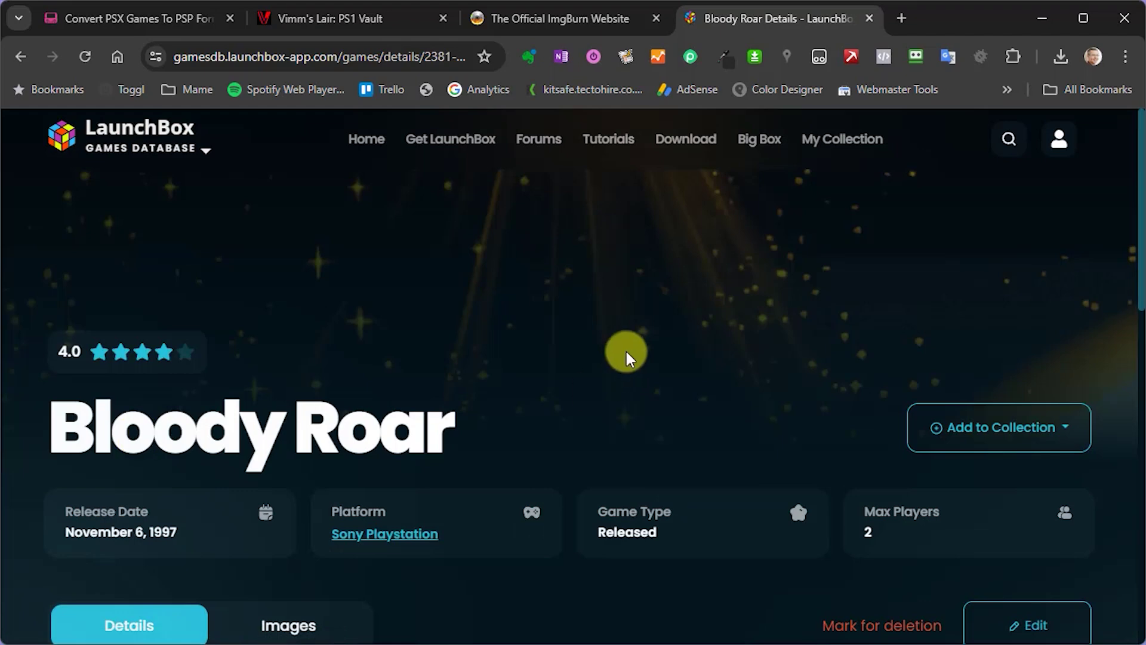
{"action": "scroll", "coordinate": [625, 348], "scroll_direction": "down", "scroll_amount": 4}
{"action": "left_click", "coordinate": [306, 361]}
{"action": "scroll", "coordinate": [582, 352], "scroll_direction": "down", "scroll_amount": 3}
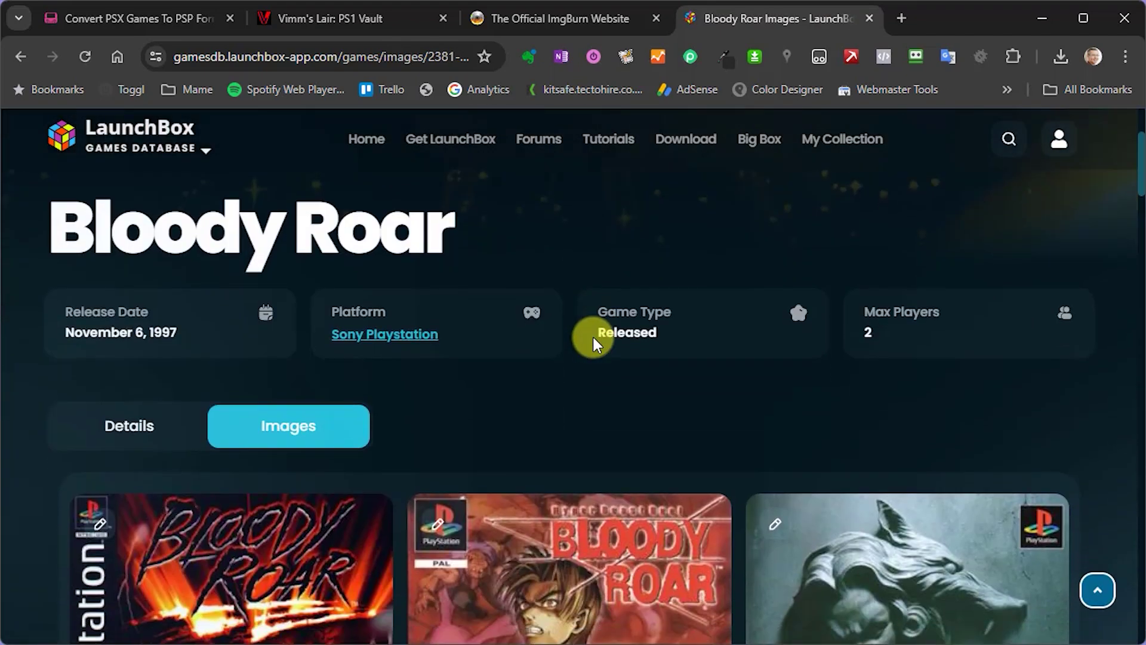
{"action": "scroll", "coordinate": [592, 343], "scroll_direction": "down", "scroll_amount": 15}
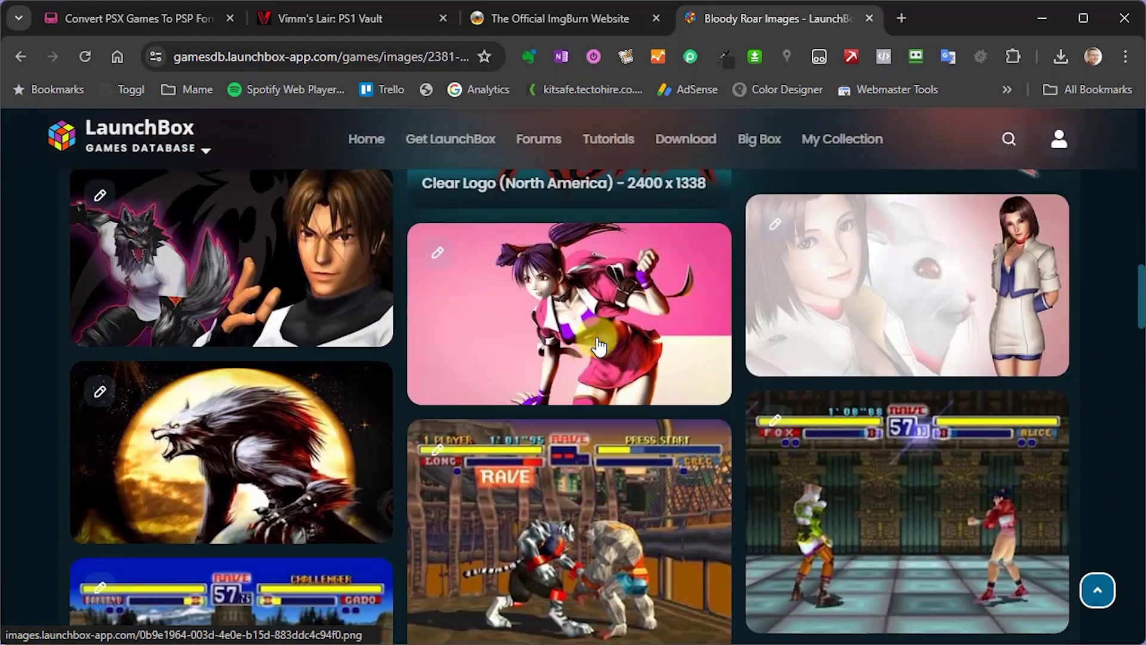
{"action": "scroll", "coordinate": [599, 345], "scroll_direction": "down", "scroll_amount": 13}
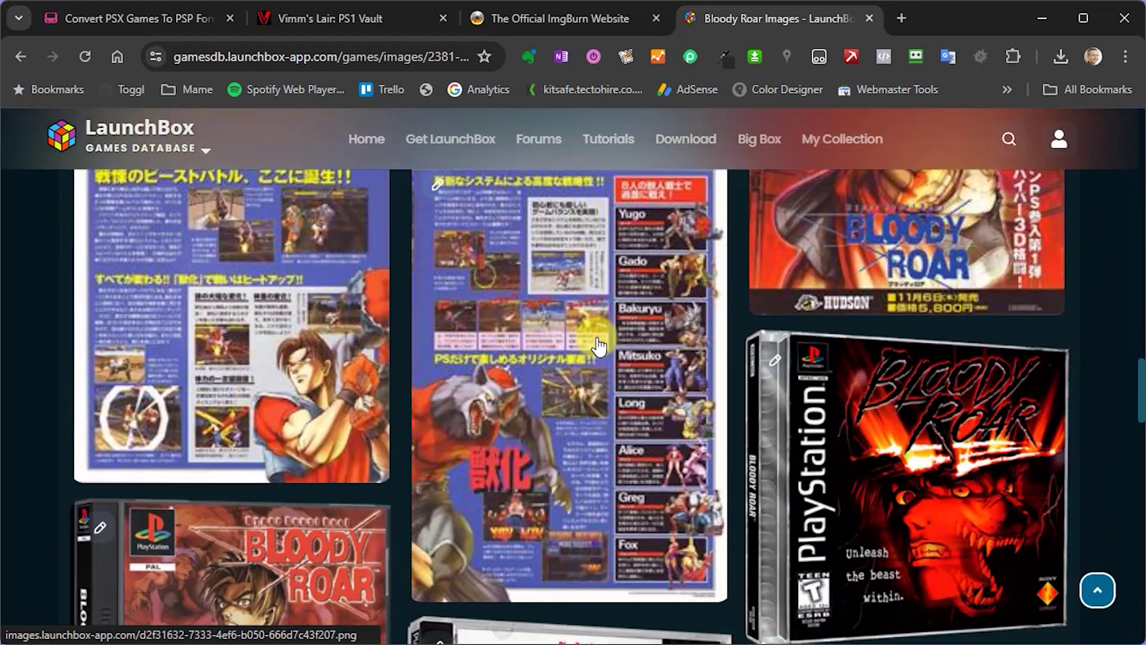
{"action": "scroll", "coordinate": [599, 345], "scroll_direction": "down", "scroll_amount": 10}
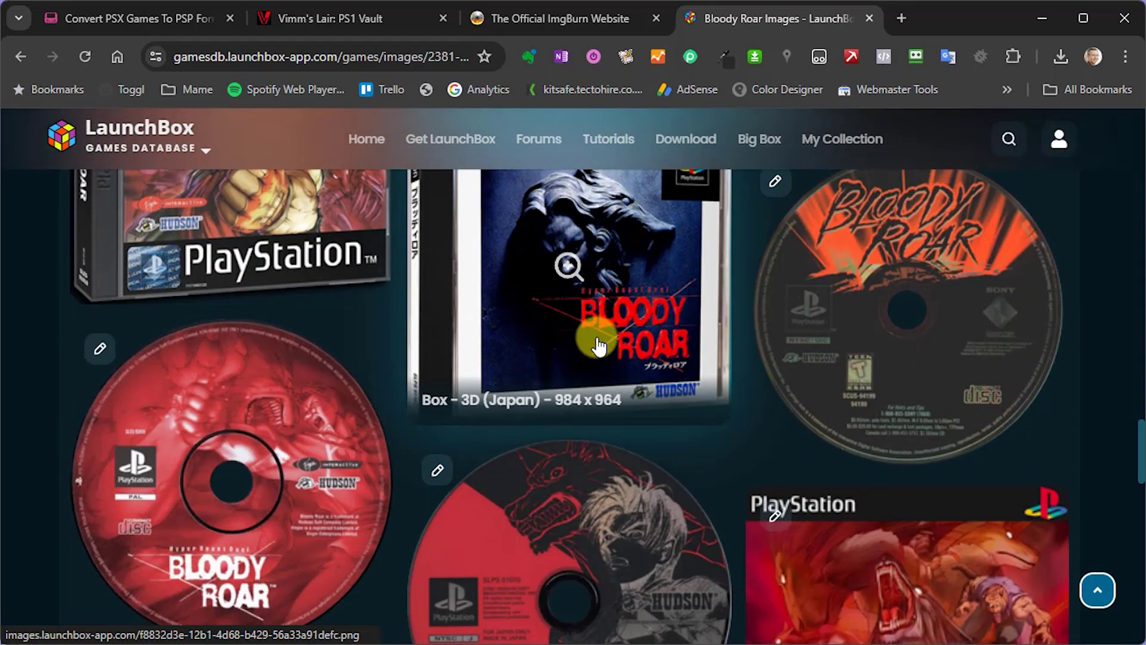
{"action": "scroll", "coordinate": [598, 345], "scroll_direction": "up", "scroll_amount": 8}
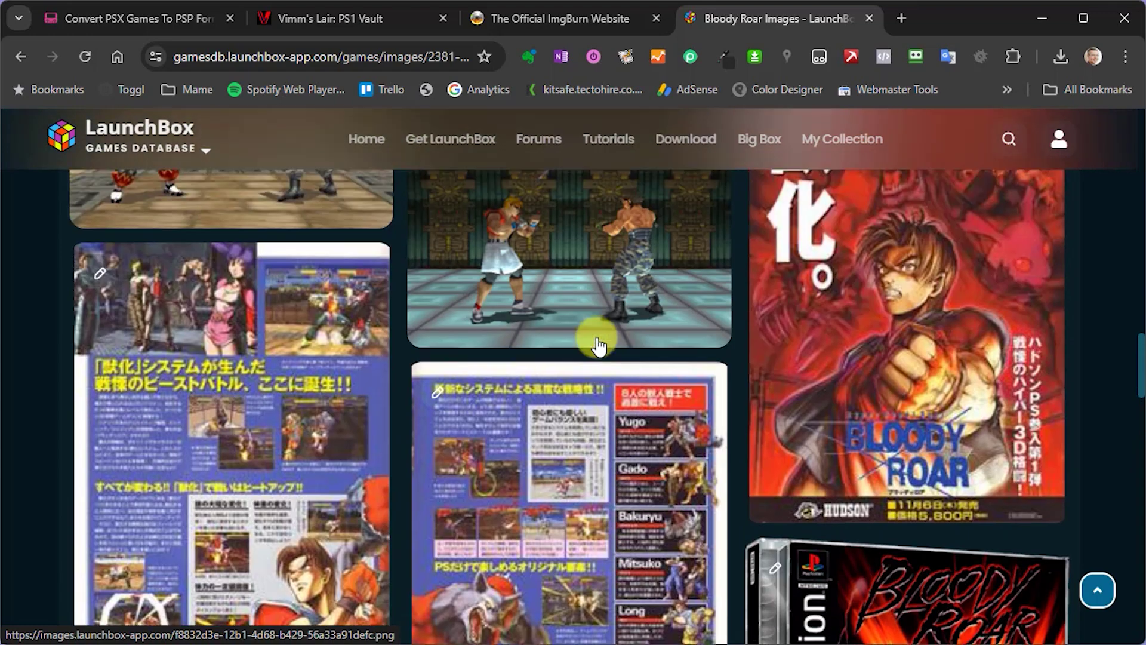
{"action": "scroll", "coordinate": [598, 345], "scroll_direction": "up", "scroll_amount": 10}
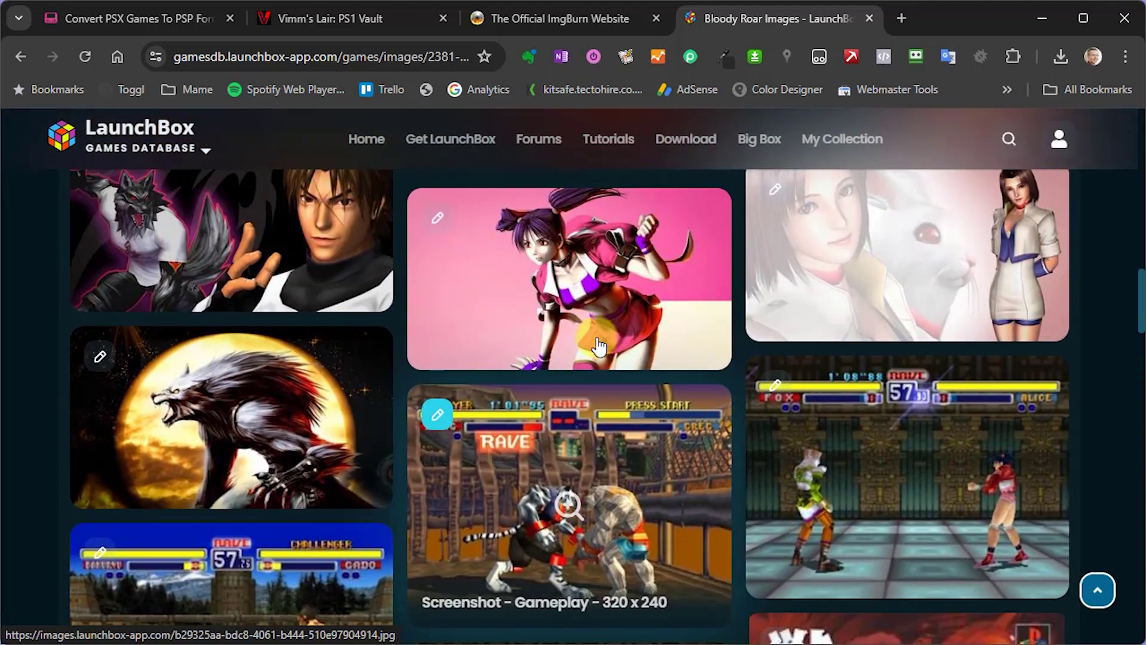
{"action": "scroll", "coordinate": [599, 345], "scroll_direction": "up", "scroll_amount": 5}
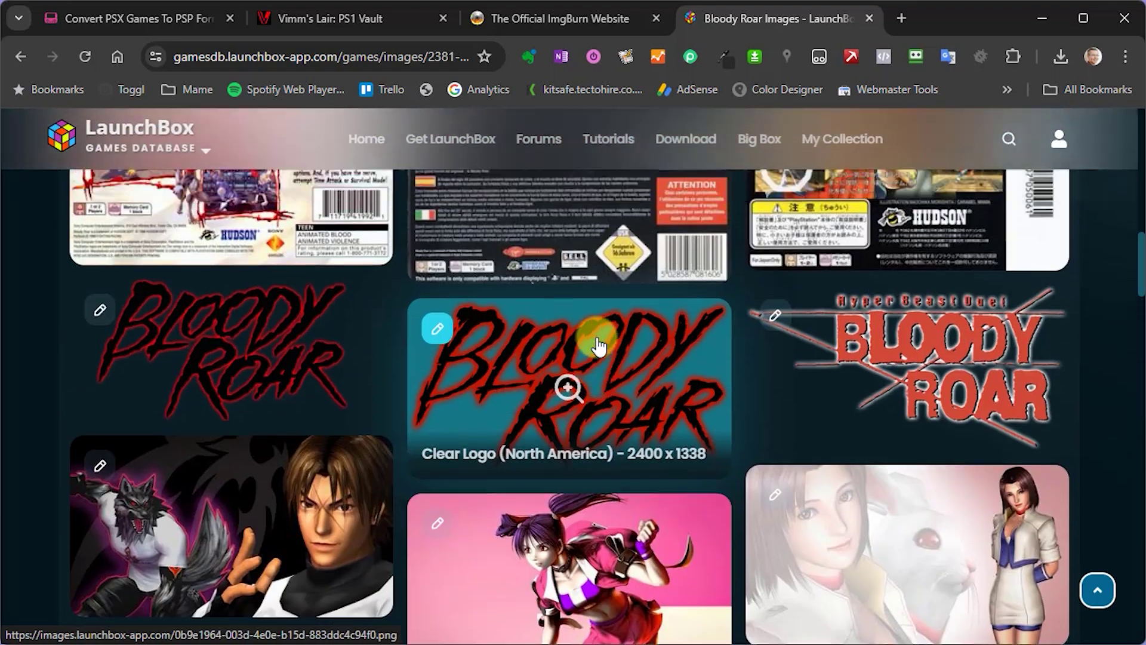
{"action": "scroll", "coordinate": [599, 345], "scroll_direction": "up", "scroll_amount": 8}
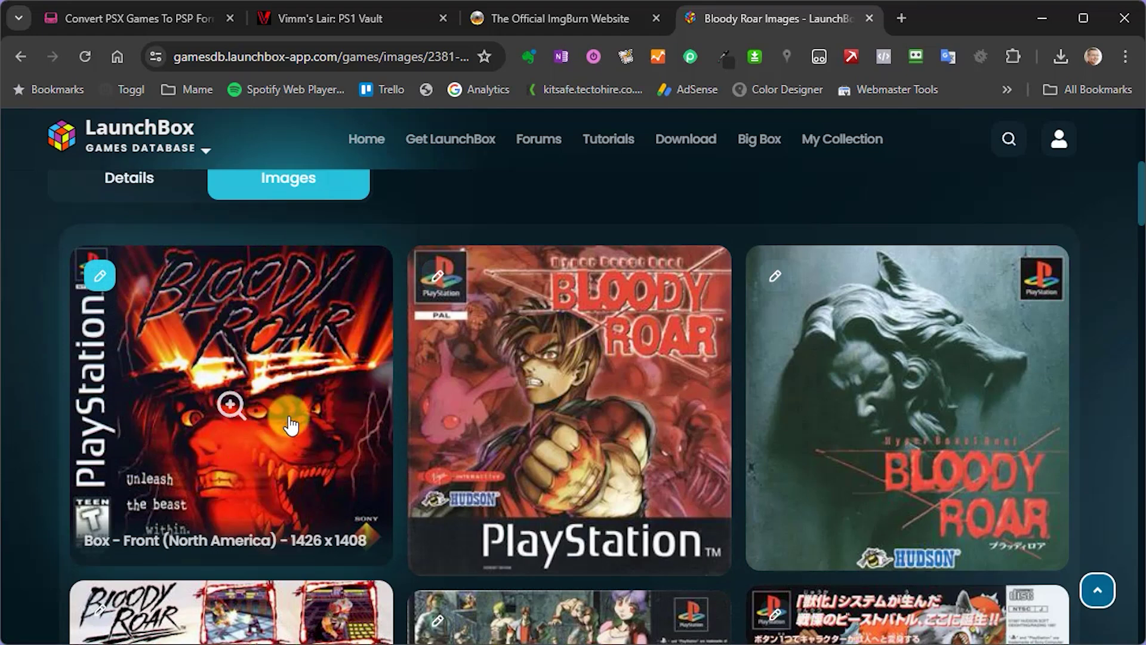
{"action": "scroll", "coordinate": [623, 388], "scroll_direction": "down", "scroll_amount": 5}
{"action": "scroll", "coordinate": [626, 391], "scroll_direction": "down", "scroll_amount": 10}
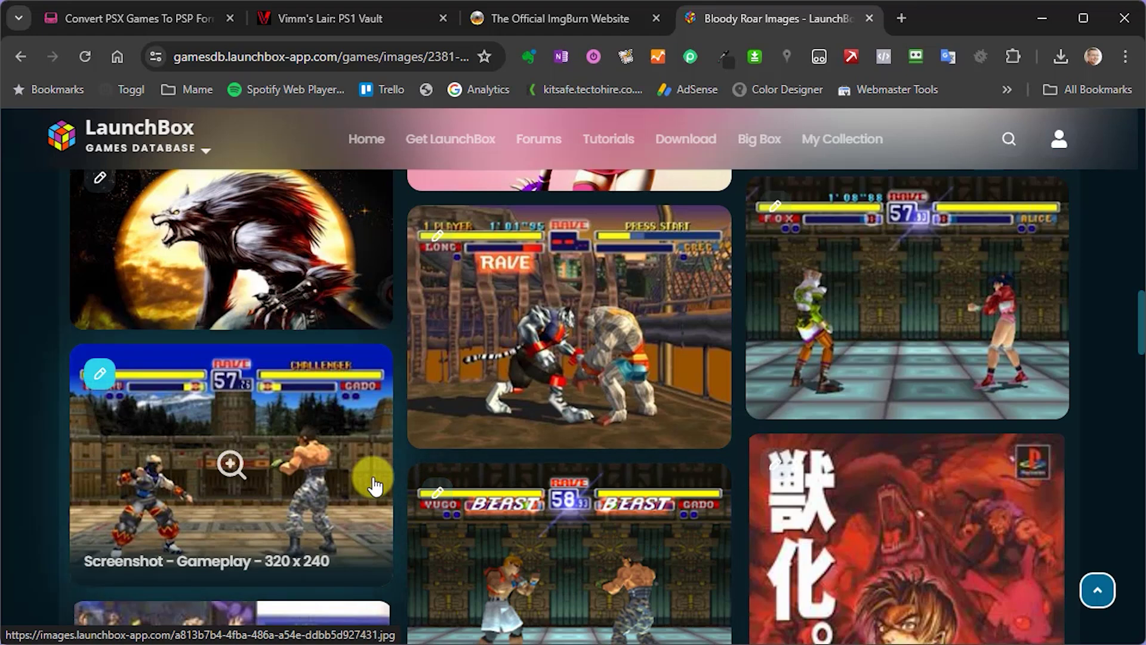
Step: Save the North America front box image into the Bloody Roar folder under Extracted games, keeping the suggested file name
{"action": "scroll", "coordinate": [375, 485], "scroll_direction": "up", "scroll_amount": 15}
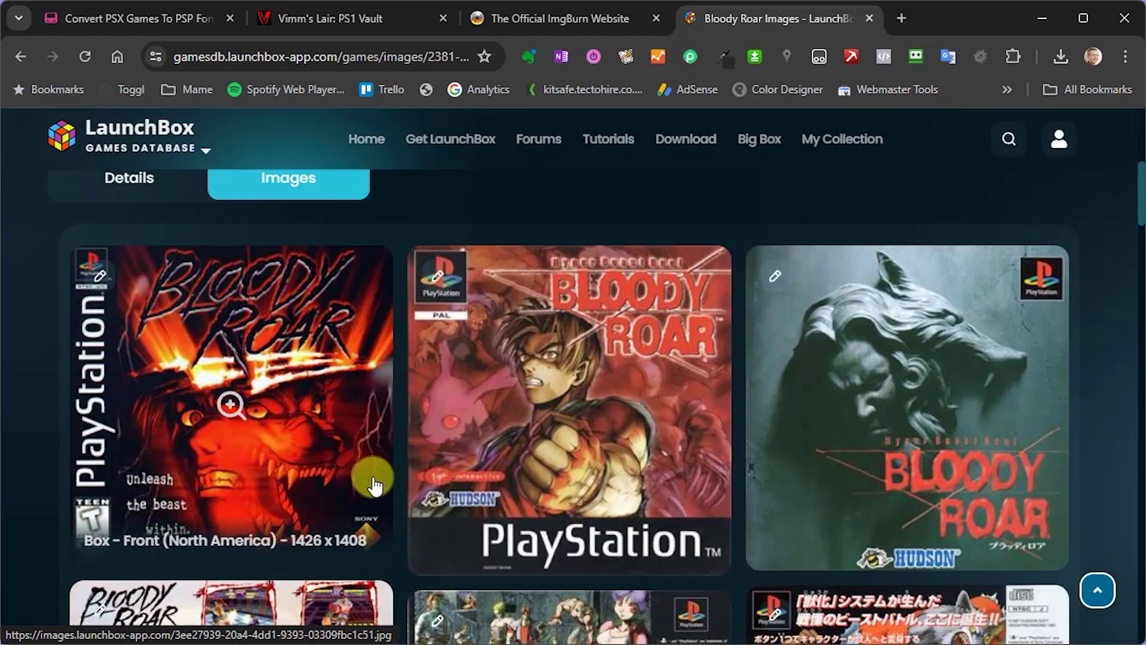
{"action": "right_click", "coordinate": [319, 396]}
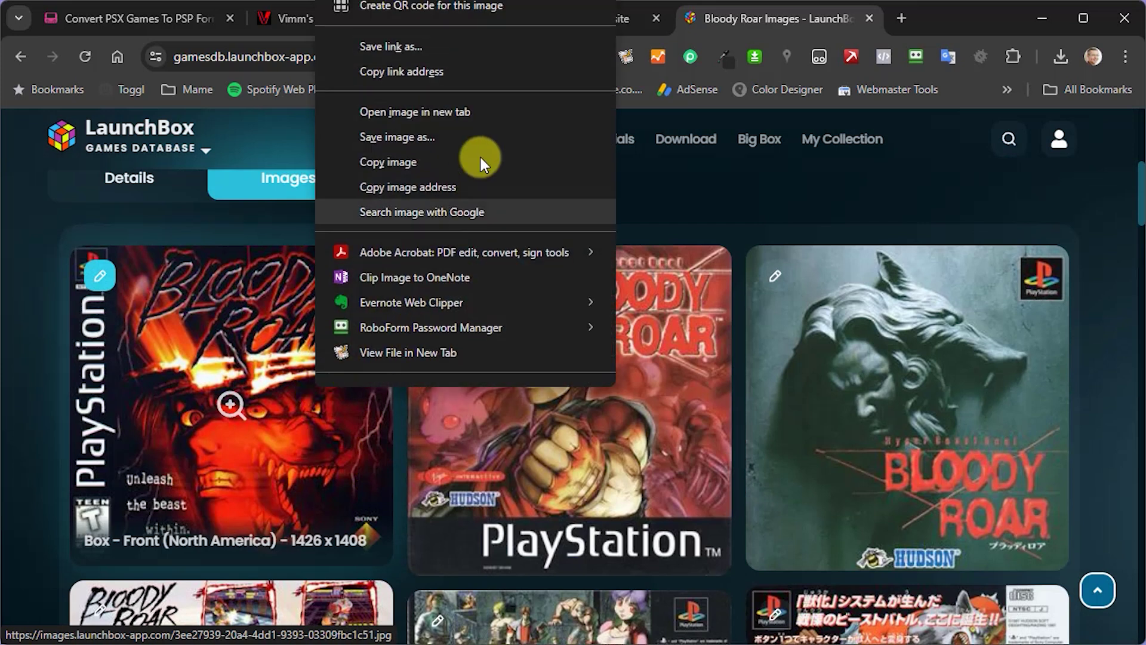
{"action": "left_click", "coordinate": [414, 137]}
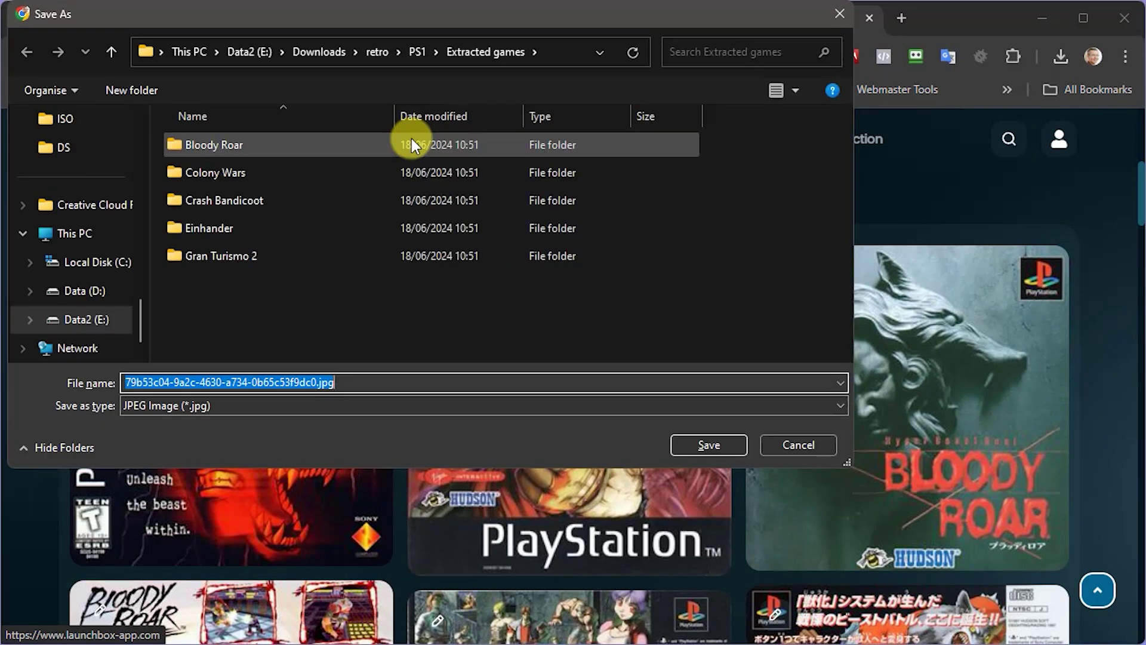
{"action": "double_click", "coordinate": [231, 145]}
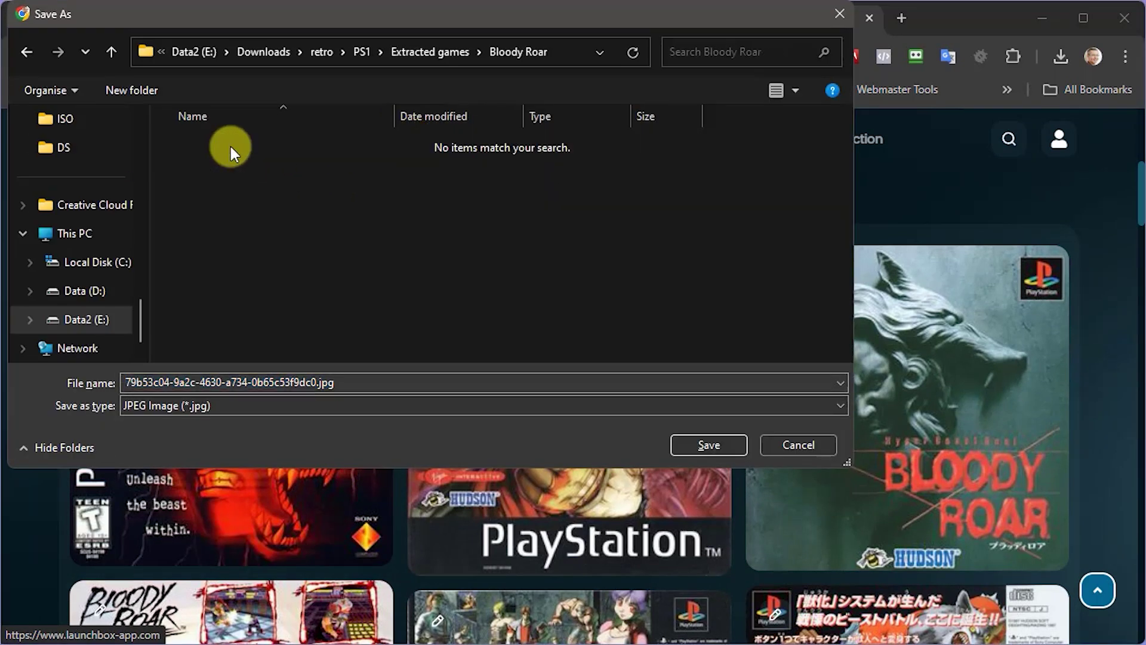
{"action": "left_click", "coordinate": [698, 443]}
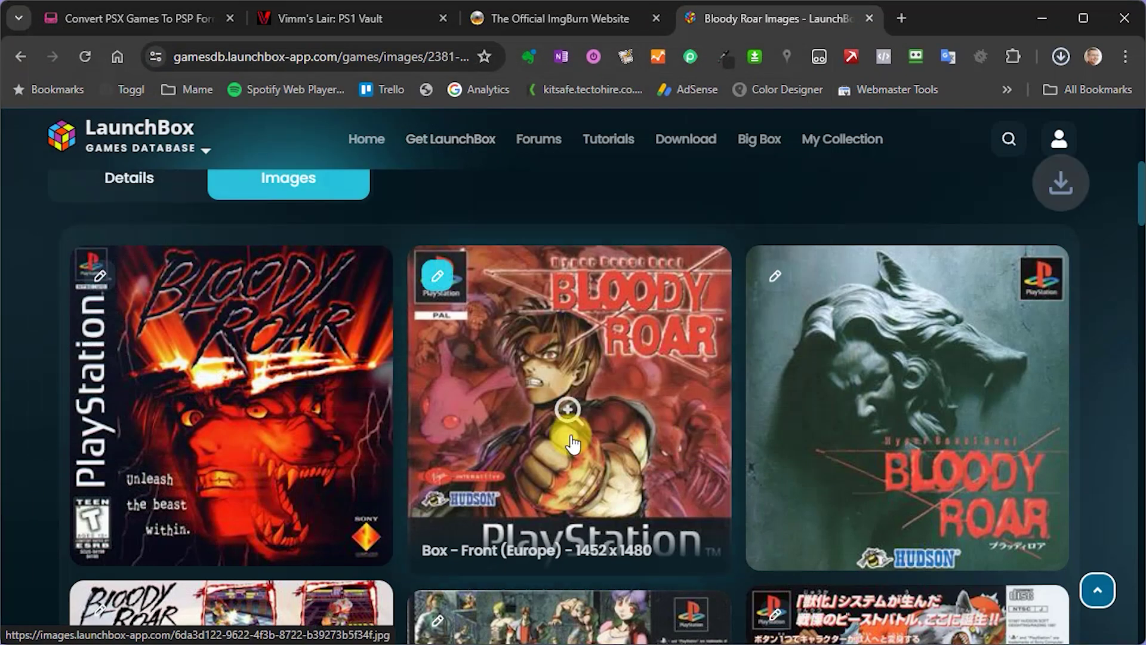
Step: Save the 320 x 240 gameplay screenshot of the Gado fight in front of the mountains, keeping the suggested file name
{"action": "scroll", "coordinate": [568, 430], "scroll_direction": "down", "scroll_amount": 8}
{"action": "scroll", "coordinate": [568, 442], "scroll_direction": "down", "scroll_amount": 10}
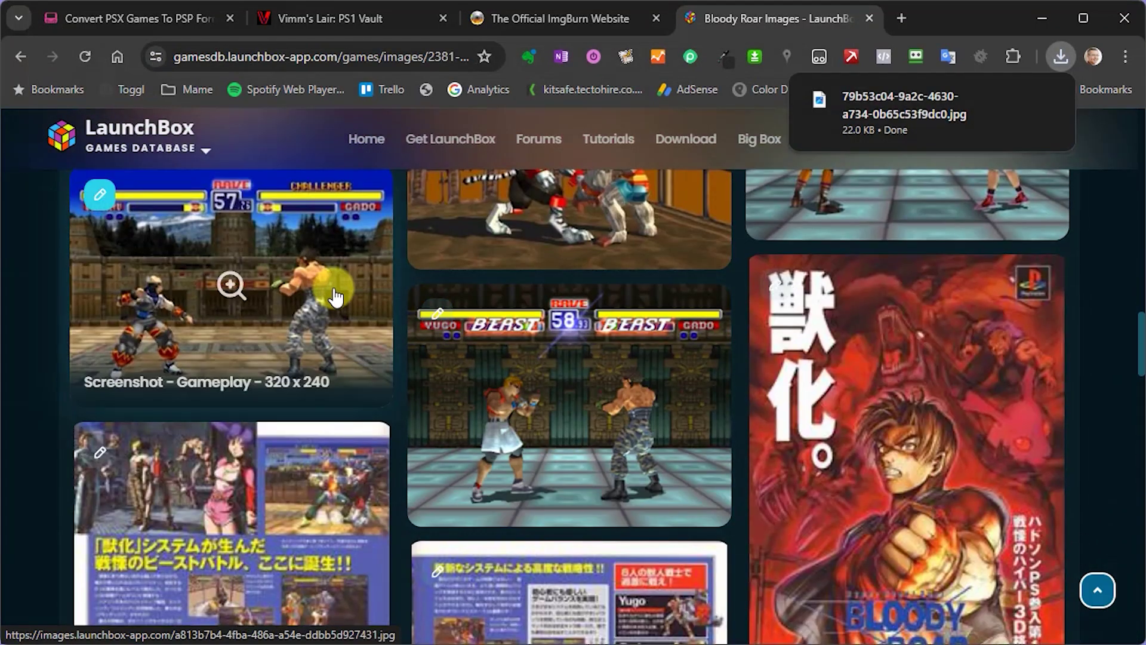
{"action": "right_click", "coordinate": [359, 299]}
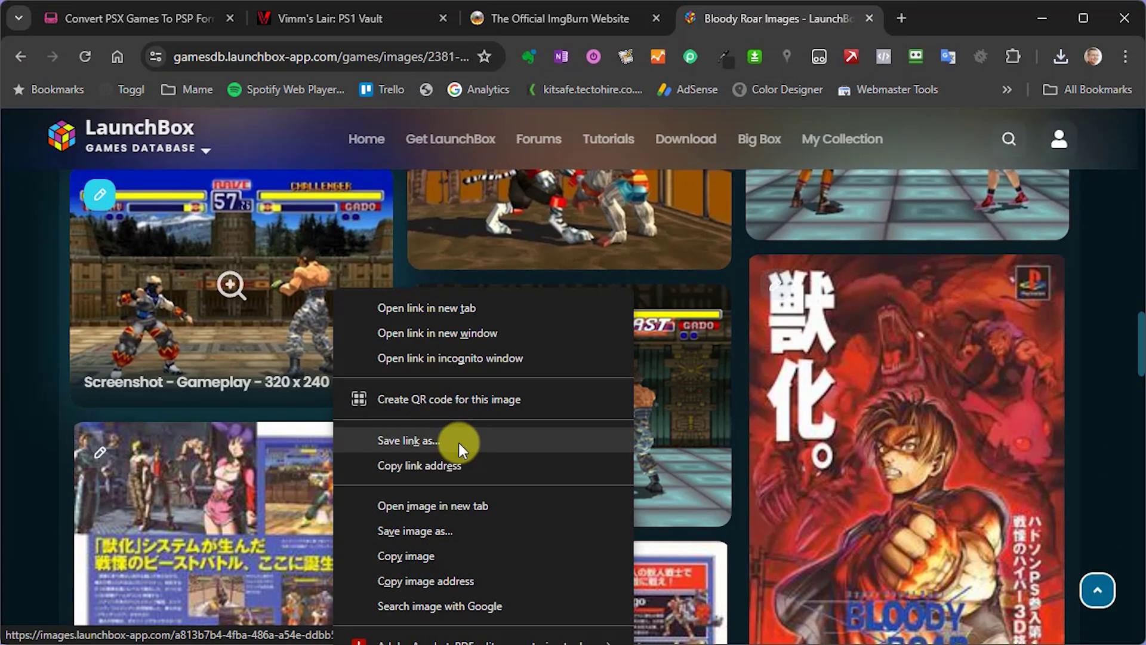
{"action": "left_click", "coordinate": [440, 530]}
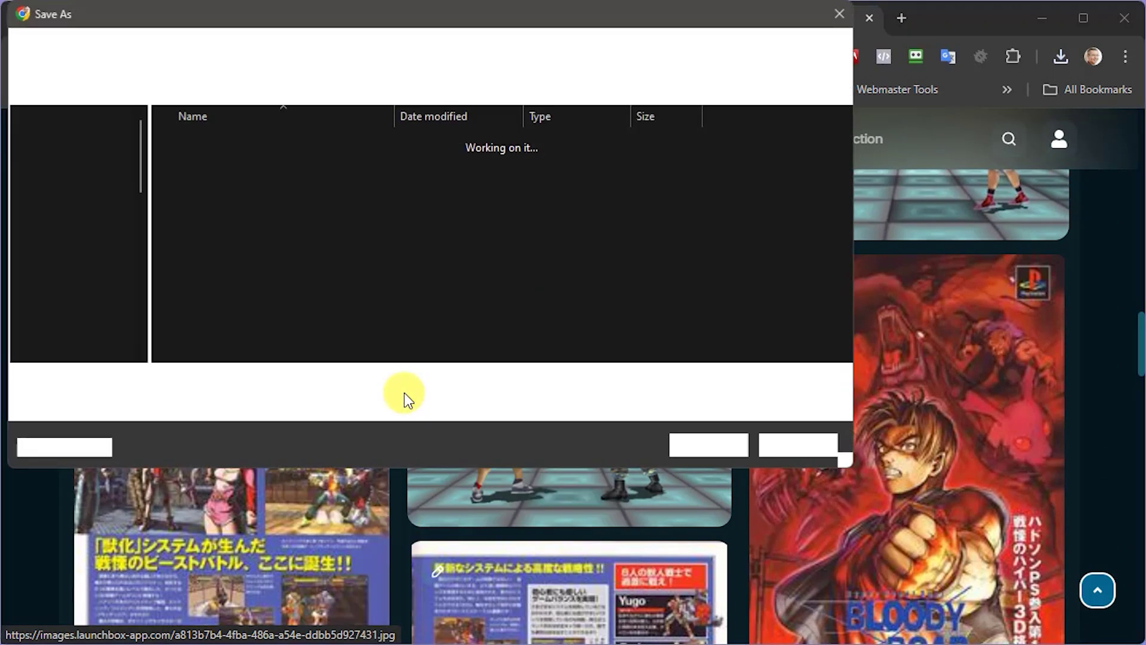
{"action": "left_click", "coordinate": [720, 444]}
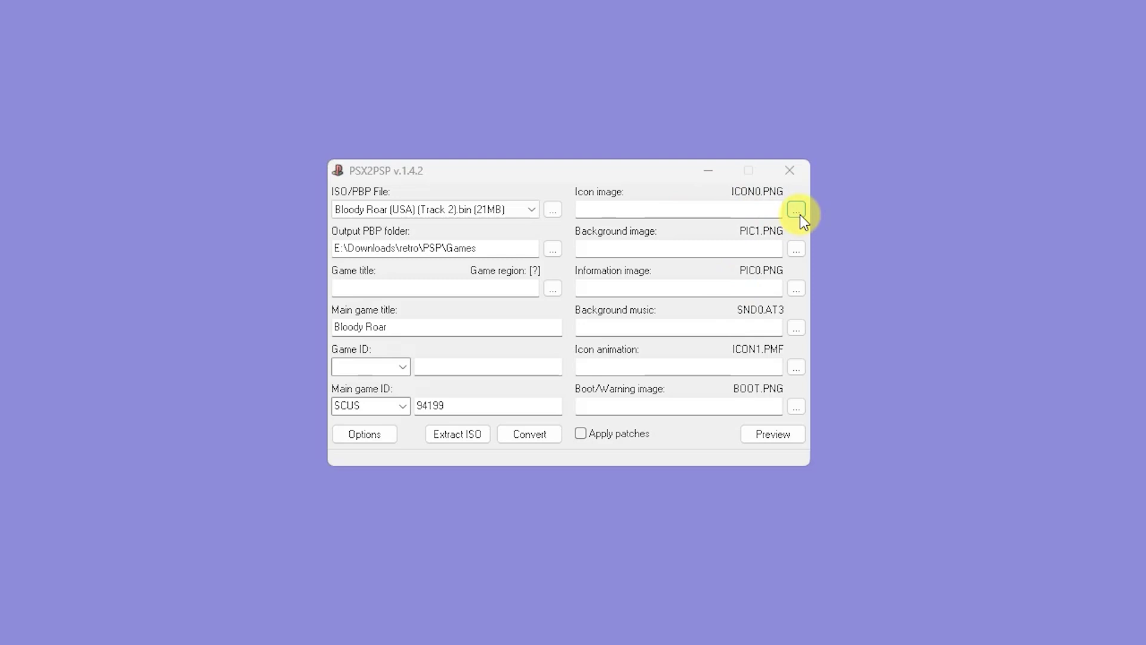
Step: In PSX2PSP, load the saved box art 79b53c04-9a2c-4630-a734-0b65c53f9dc0.jpg as the icon image
{"action": "left_click", "coordinate": [797, 210]}
{"action": "left_click", "coordinate": [206, 208]}
{"action": "double_click", "coordinate": [207, 208]}
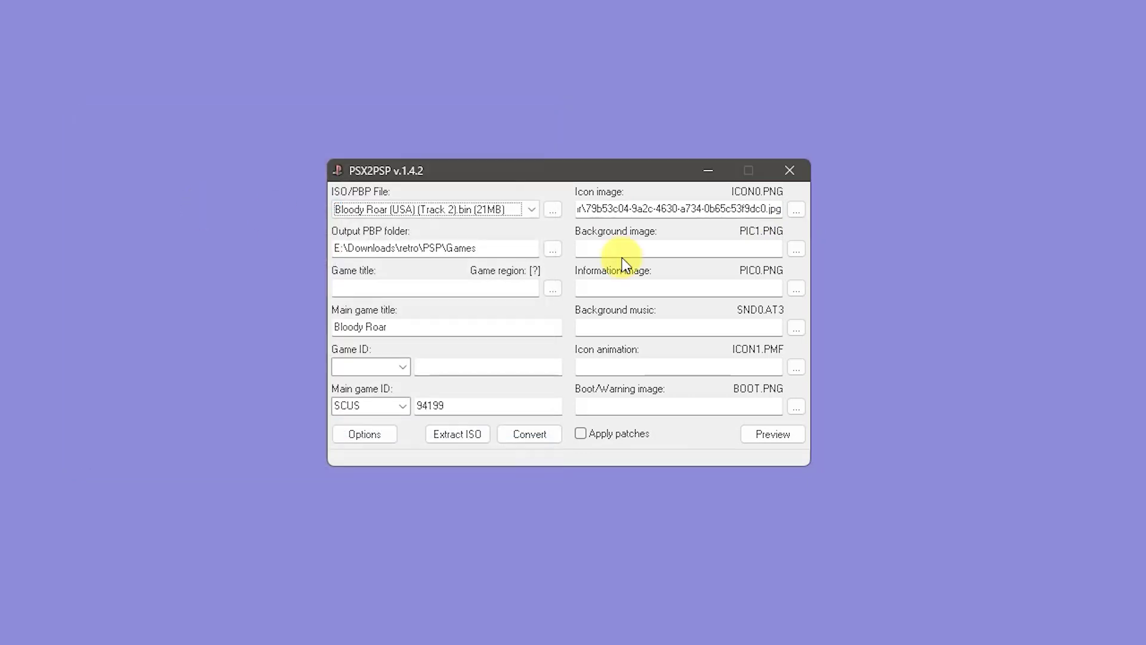
Step: Load the saved gameplay screenshot as the background image and preview how the game's artwork looks
{"action": "left_click", "coordinate": [796, 248]}
{"action": "left_click", "coordinate": [295, 214]}
{"action": "double_click", "coordinate": [295, 215]}
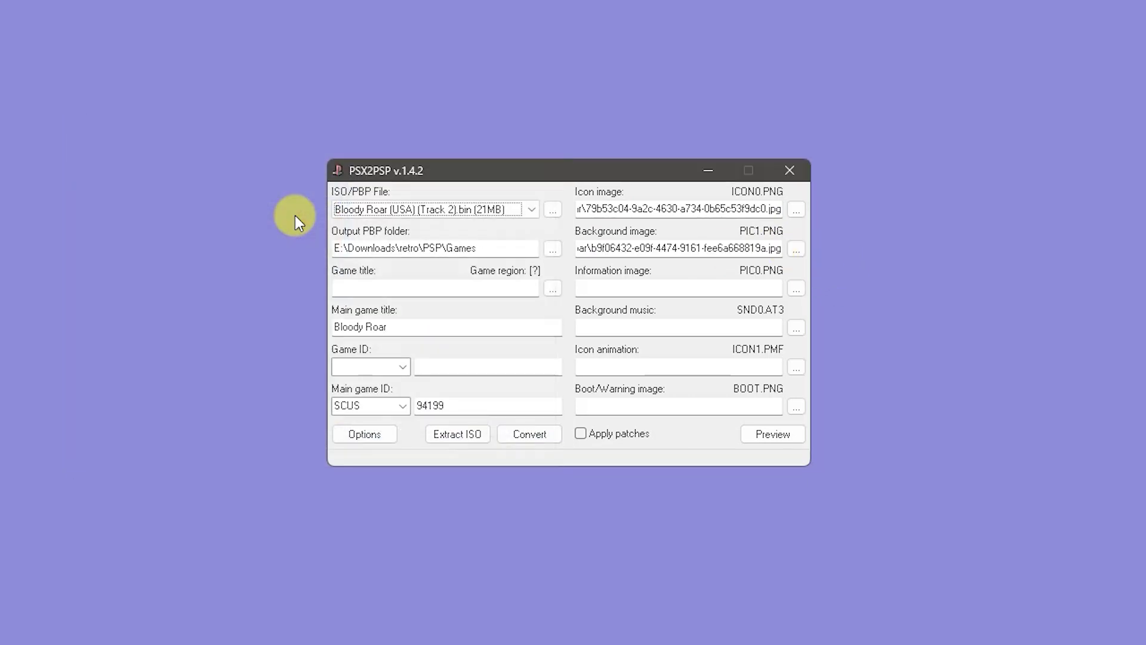
{"action": "left_click", "coordinate": [774, 436]}
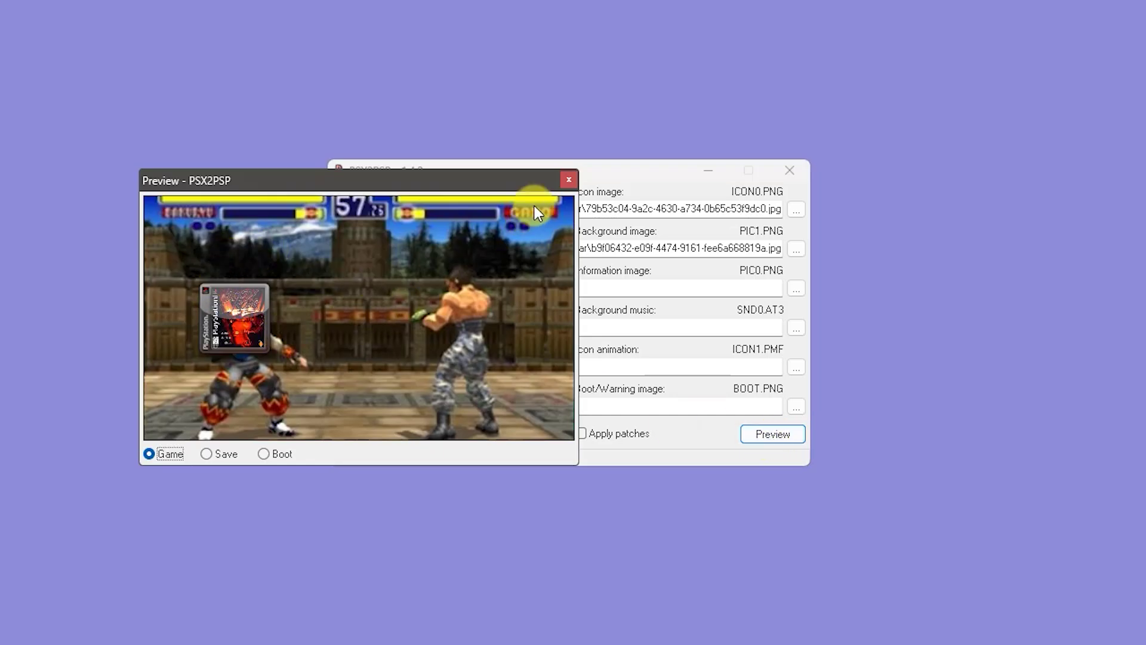
{"action": "left_click", "coordinate": [569, 179]}
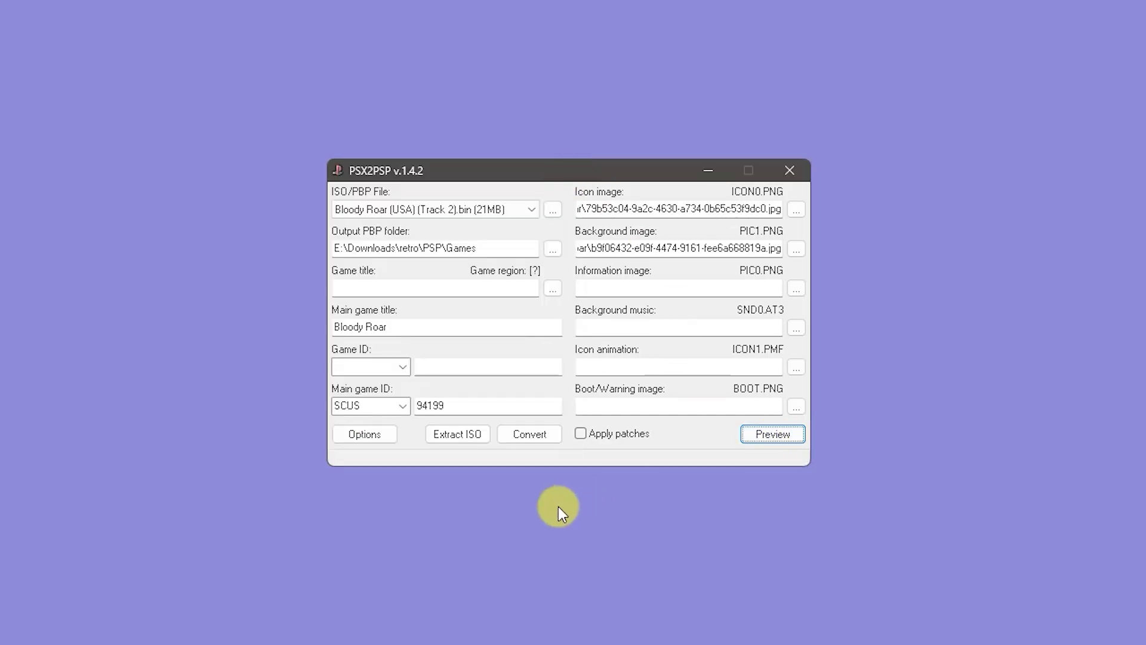
Step: Save the options with compression level 9 (best) and convert the game
{"action": "left_click", "coordinate": [369, 436]}
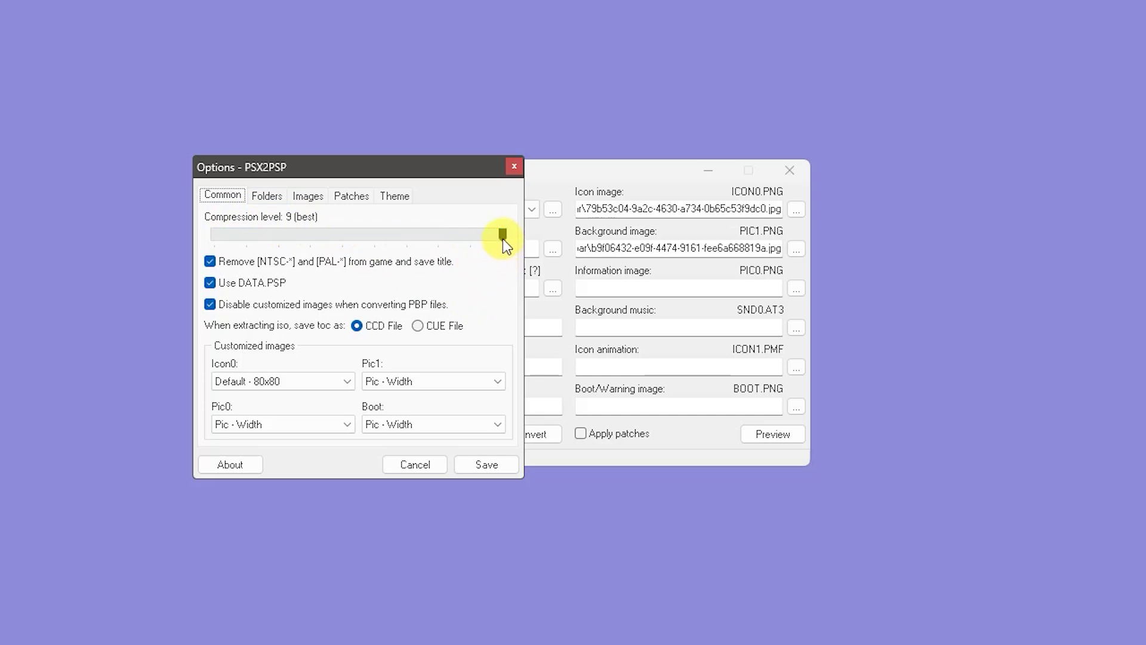
{"action": "mouse_move", "coordinate": [502, 239]}
{"action": "left_mouse_down"}
{"action": "mouse_move", "coordinate": [314, 242]}
{"action": "mouse_move", "coordinate": [511, 244]}
{"action": "left_mouse_up"}
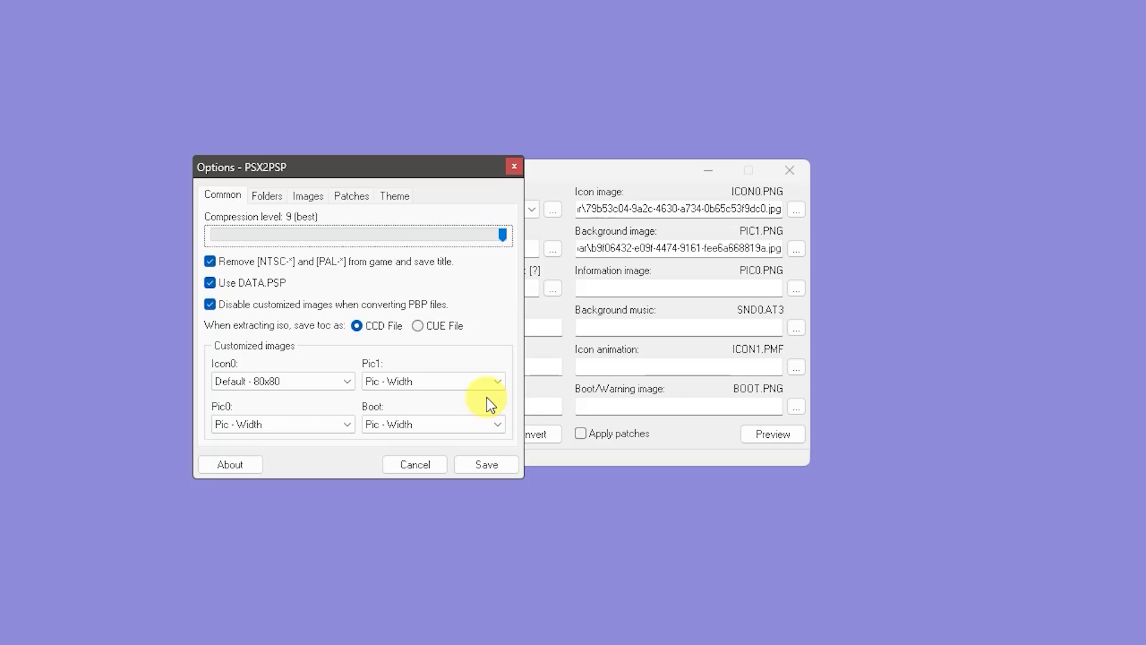
{"action": "left_click", "coordinate": [487, 465]}
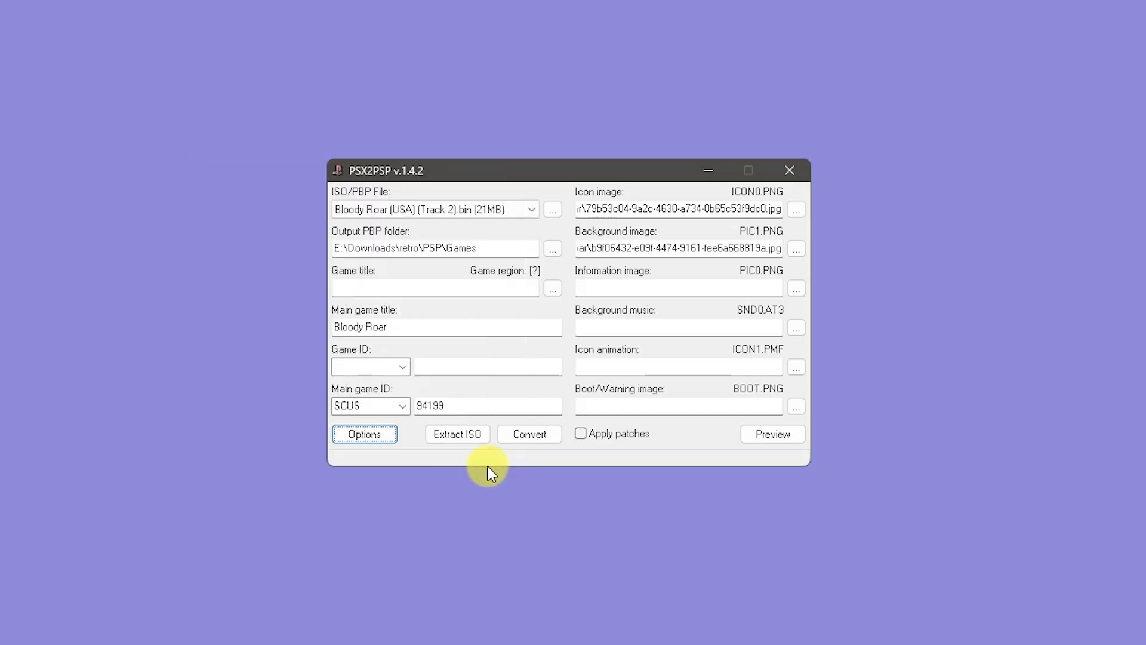
{"action": "left_click", "coordinate": [545, 435]}
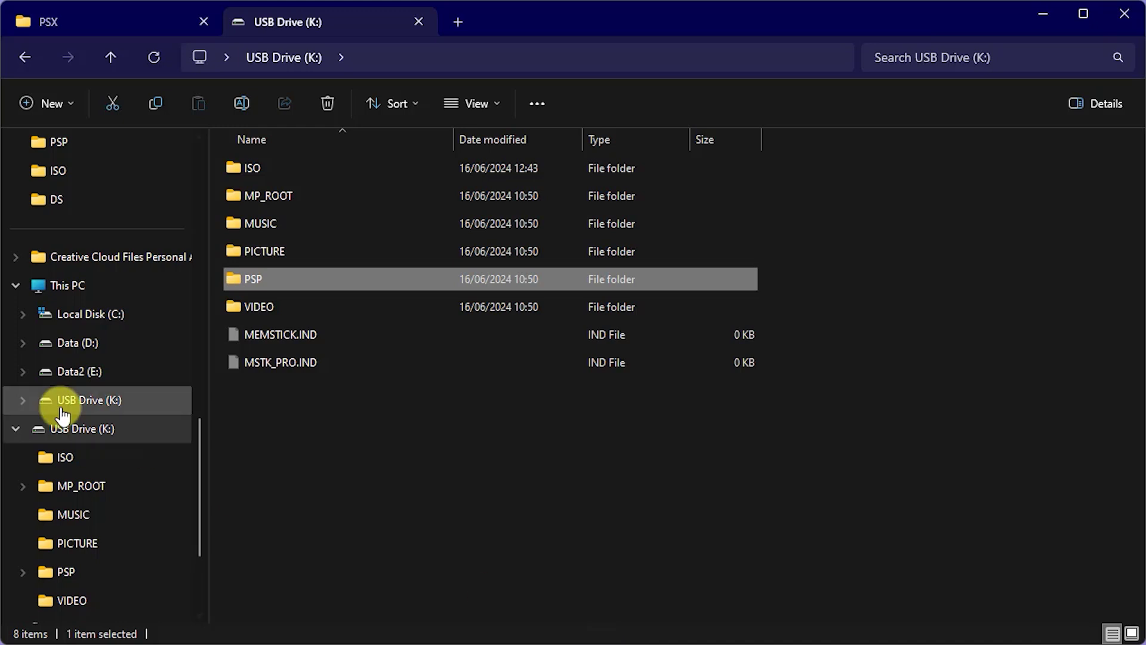
Step: Copy the converted game folder SCUS94199 from the PSX downloads folder
{"action": "scroll", "coordinate": [77, 437], "scroll_direction": "down", "scroll_amount": 1}
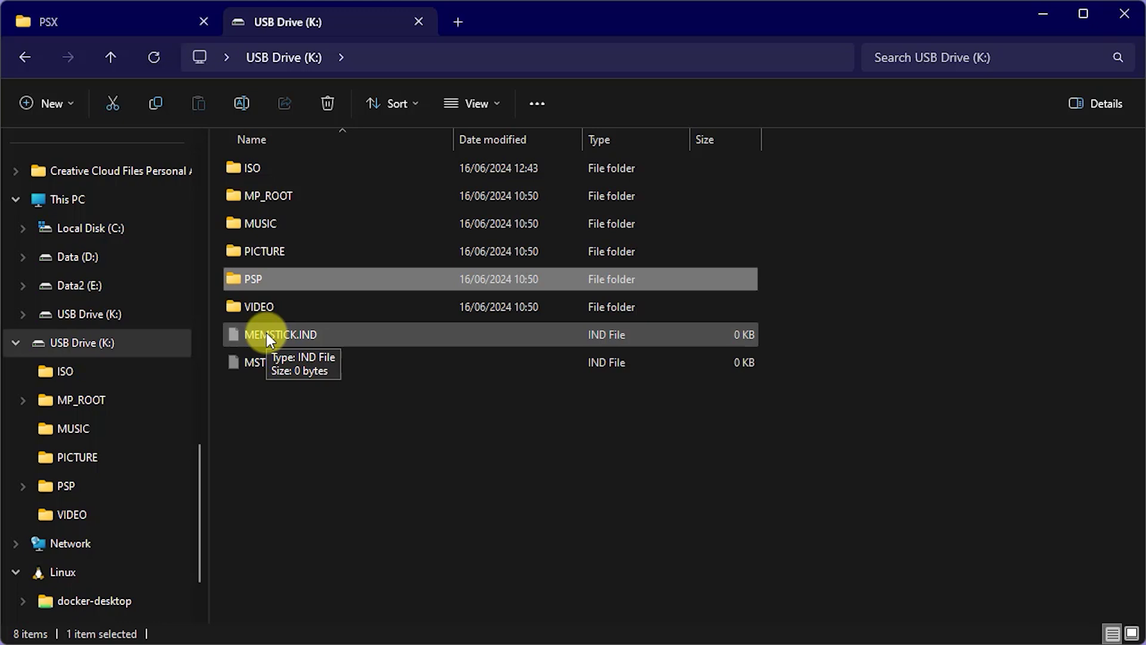
{"action": "left_click", "coordinate": [122, 28]}
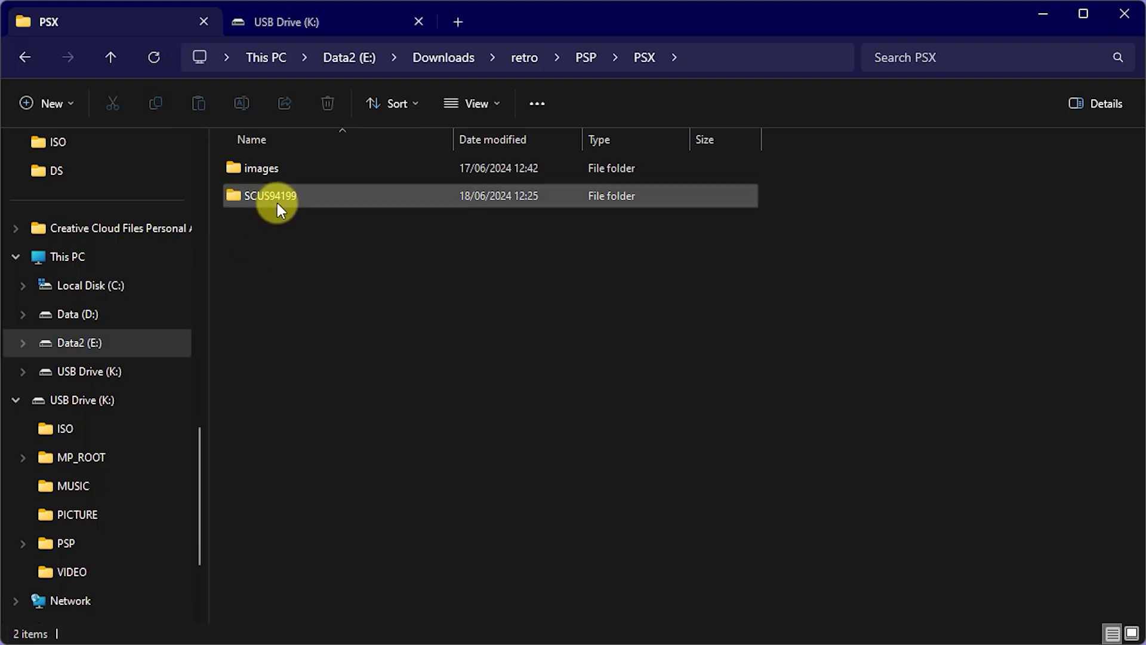
{"action": "mouse_move", "coordinate": [285, 203]}
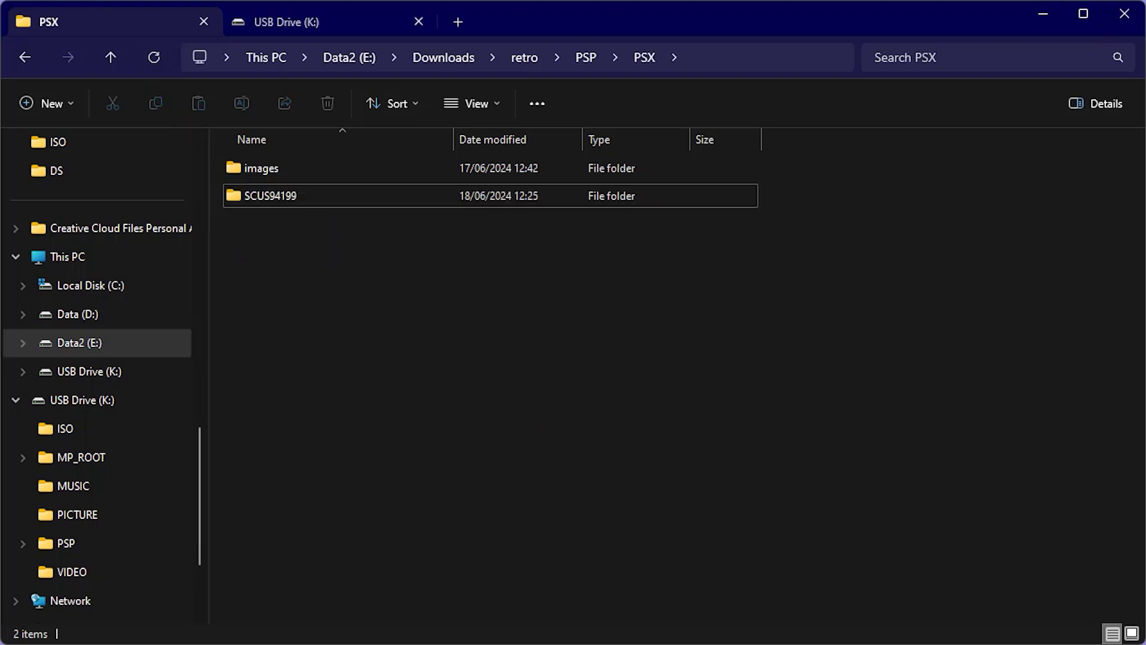
{"action": "key", "text": "alt+Tab"}
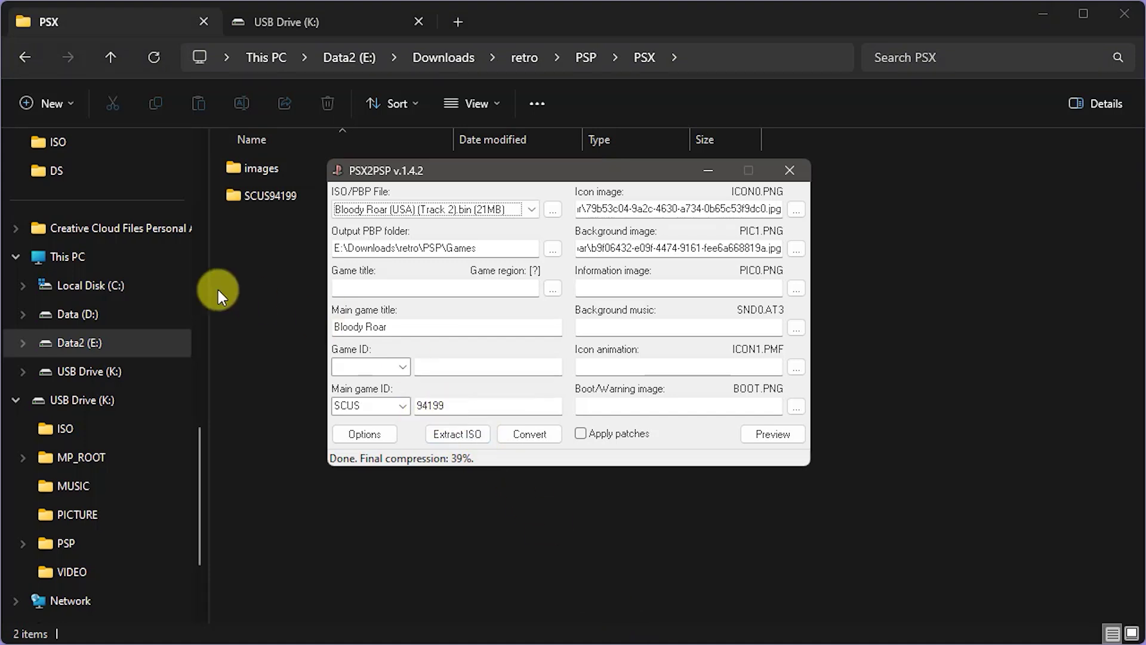
{"action": "left_click", "coordinate": [257, 302]}
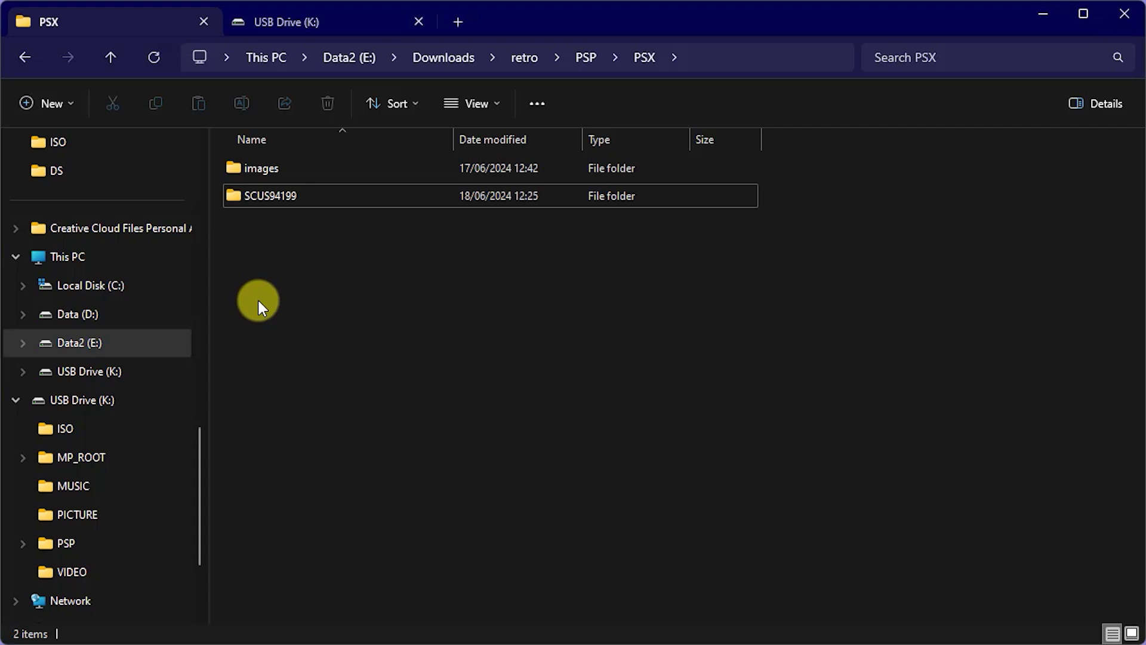
{"action": "right_click", "coordinate": [237, 195]}
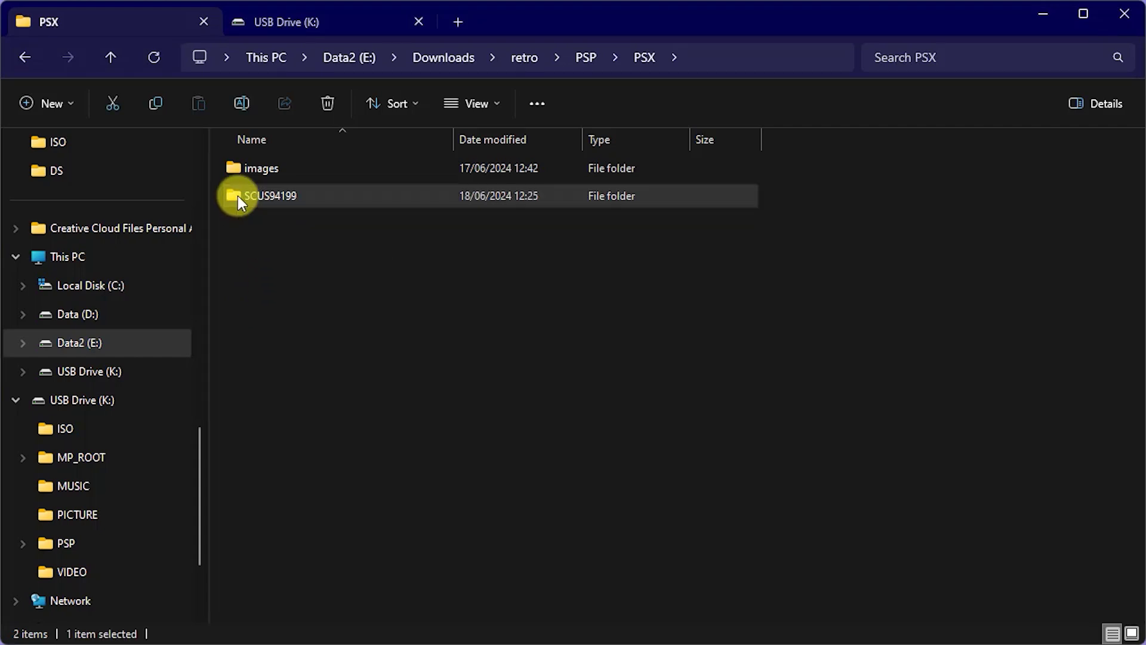
{"action": "left_click", "coordinate": [292, 221]}
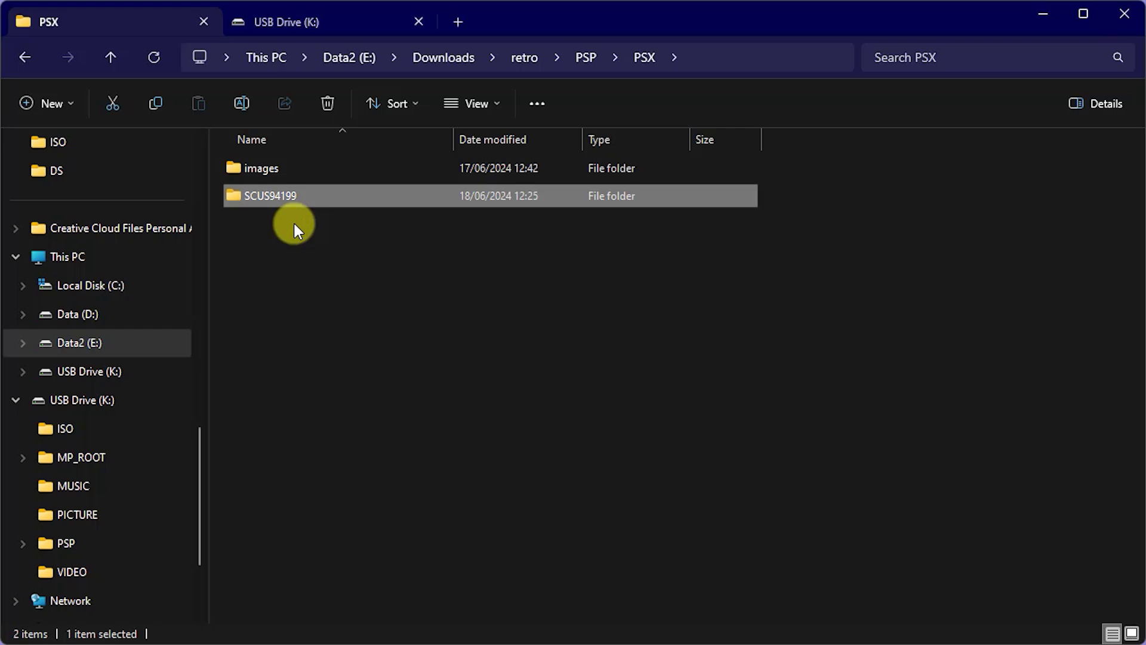
Step: Paste the copied game folder into the PSP\GAME folder on USB Drive (K:)
{"action": "left_click", "coordinate": [321, 18]}
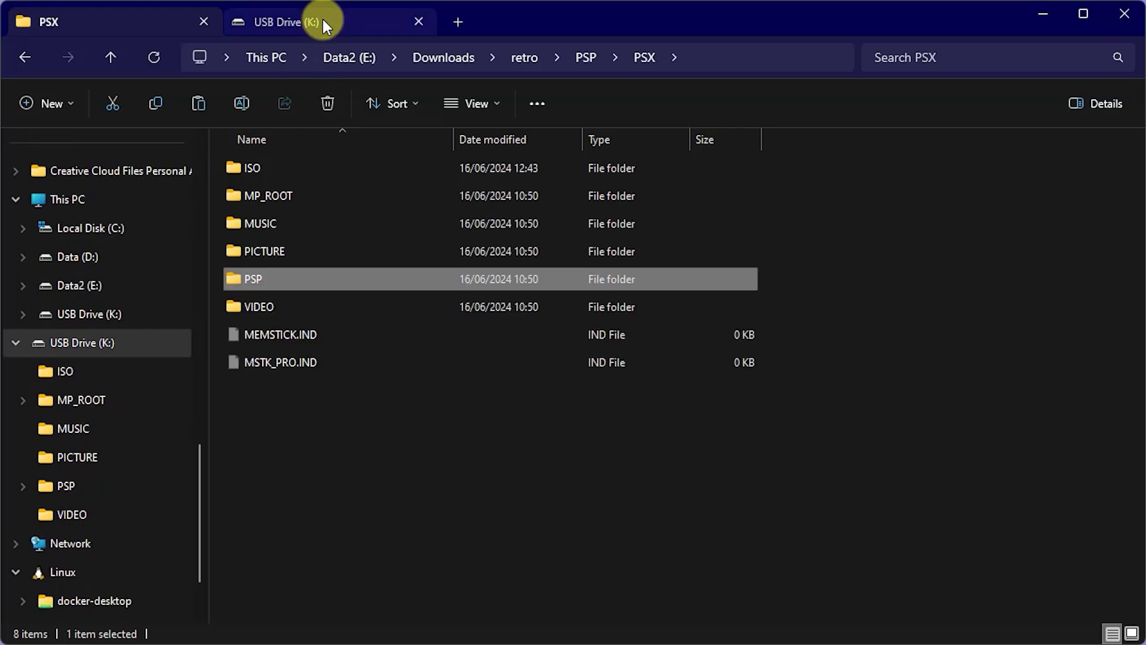
{"action": "double_click", "coordinate": [260, 277]}
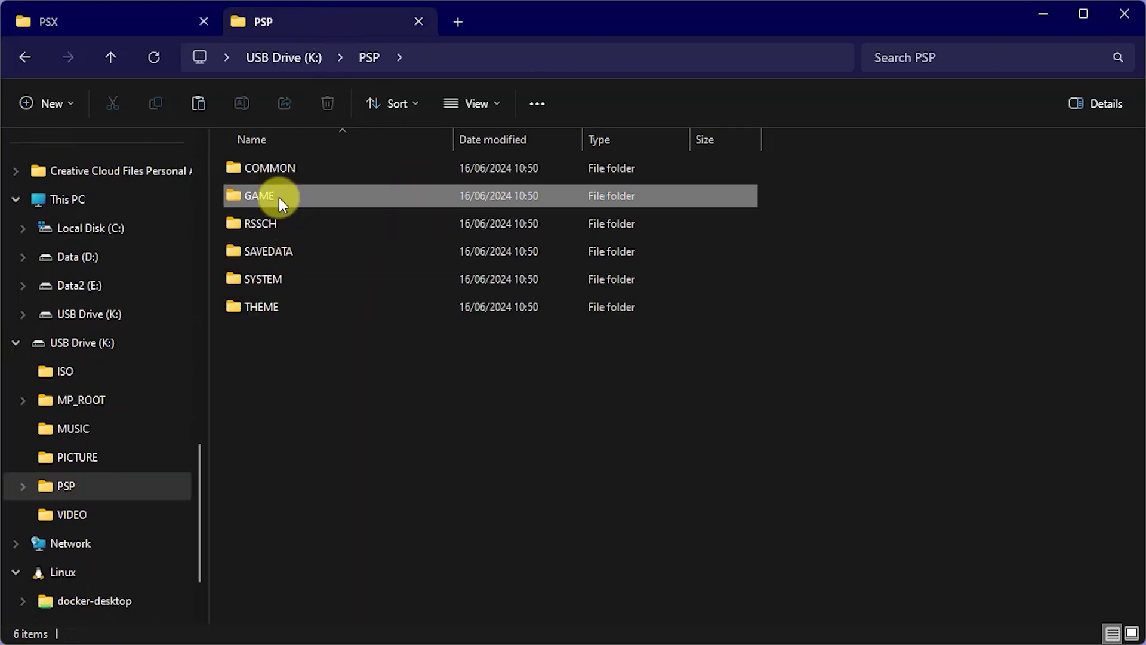
{"action": "double_click", "coordinate": [278, 199]}
{"action": "right_click", "coordinate": [342, 369]}
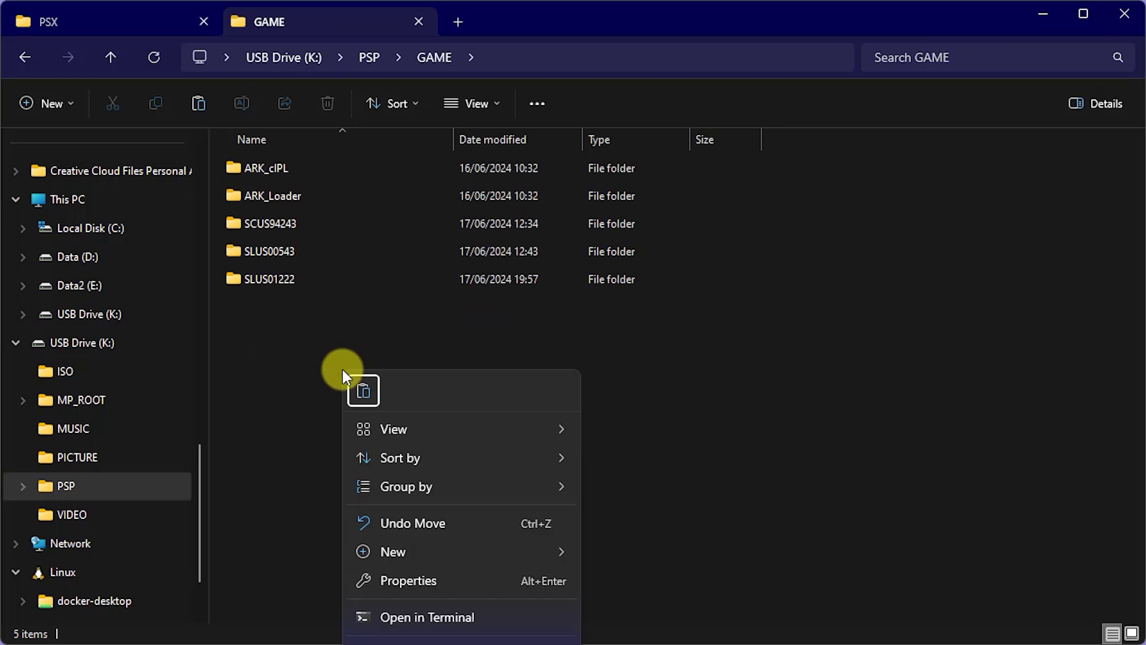
{"action": "left_click", "coordinate": [363, 391]}
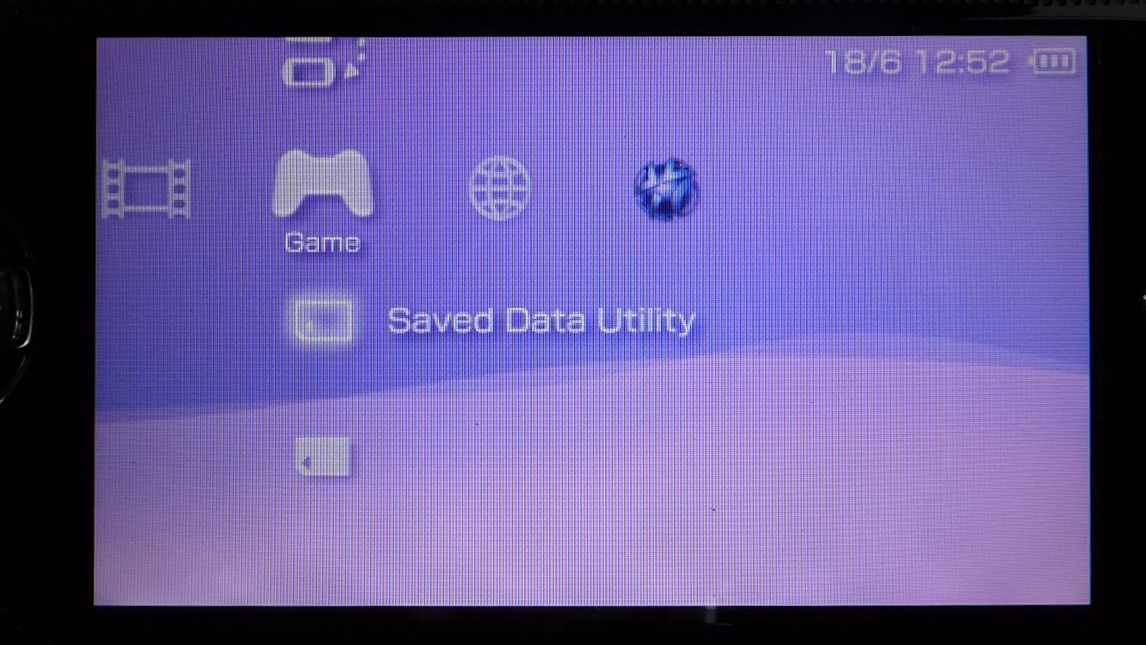
{"action": "key", "text": "Down"}
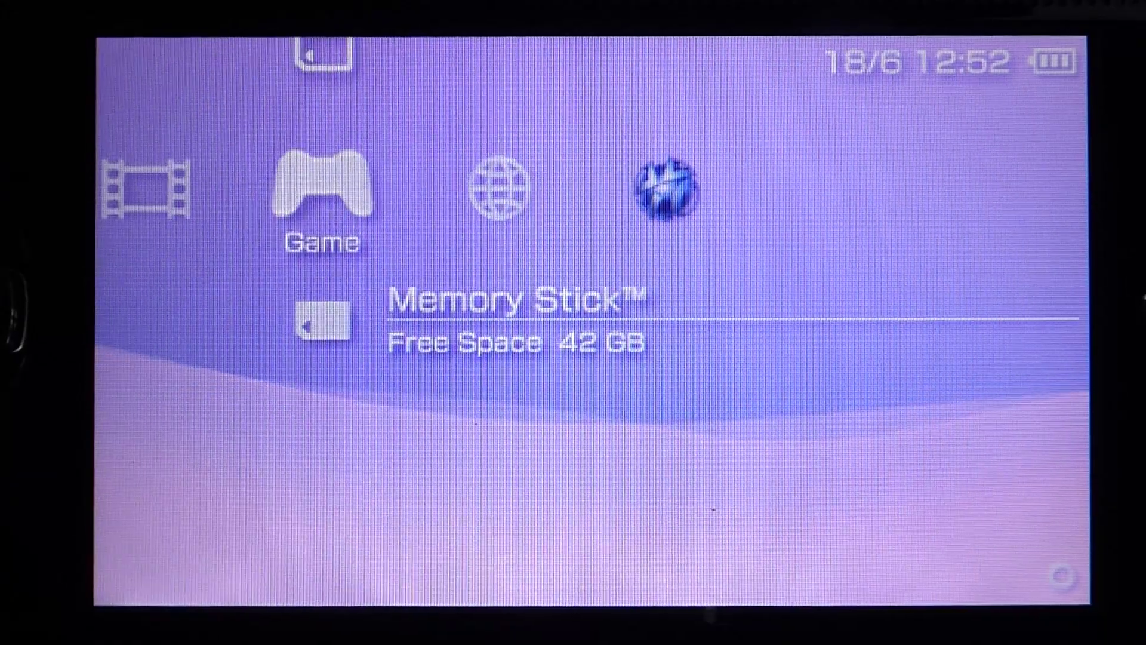
{"action": "key", "text": "Return"}
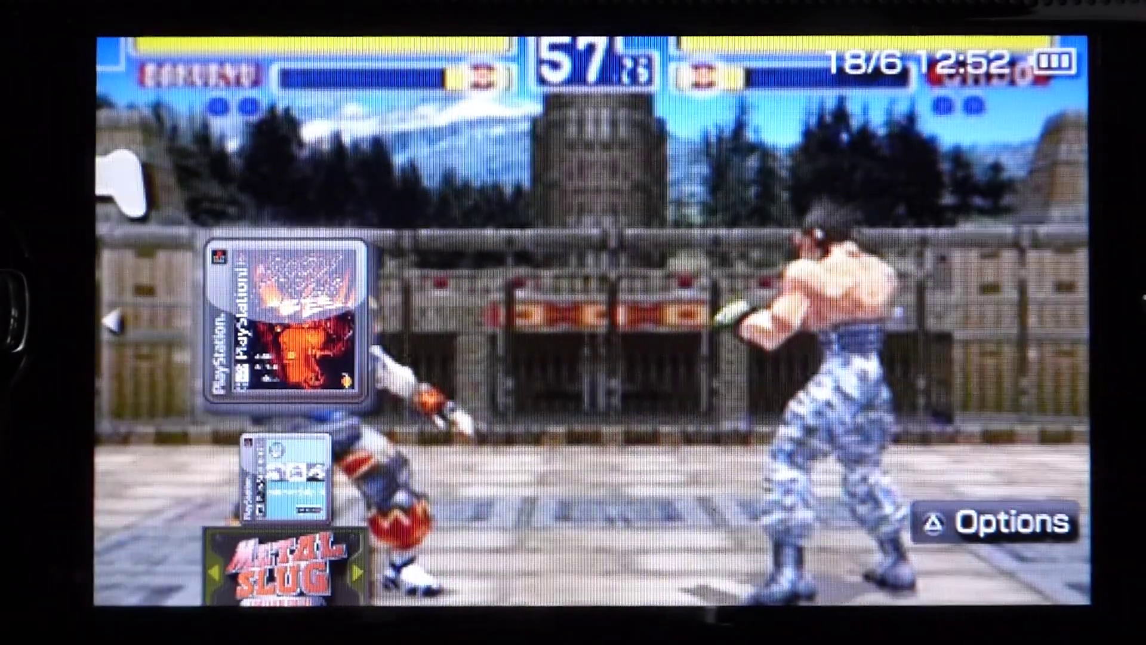
{"action": "key", "text": "Return"}
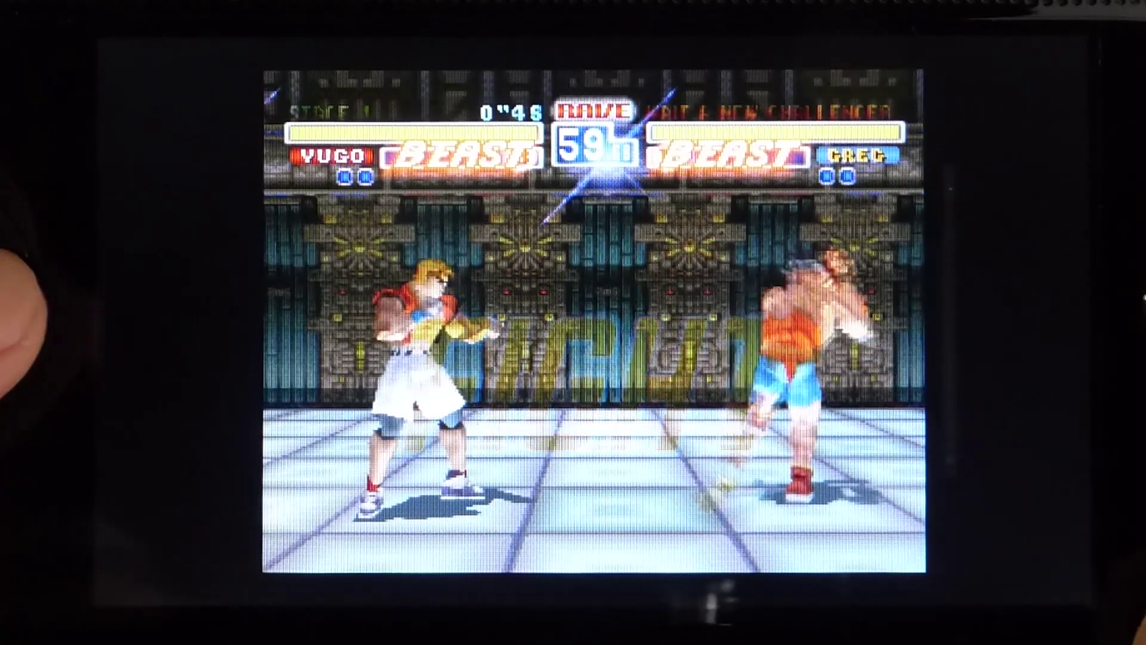
{"action": "key", "text": "x"}
{"action": "key", "text": "x"}
{"action": "key", "text": "c"}
{"action": "key", "text": "c"}
{"action": "key", "text": "Right"}
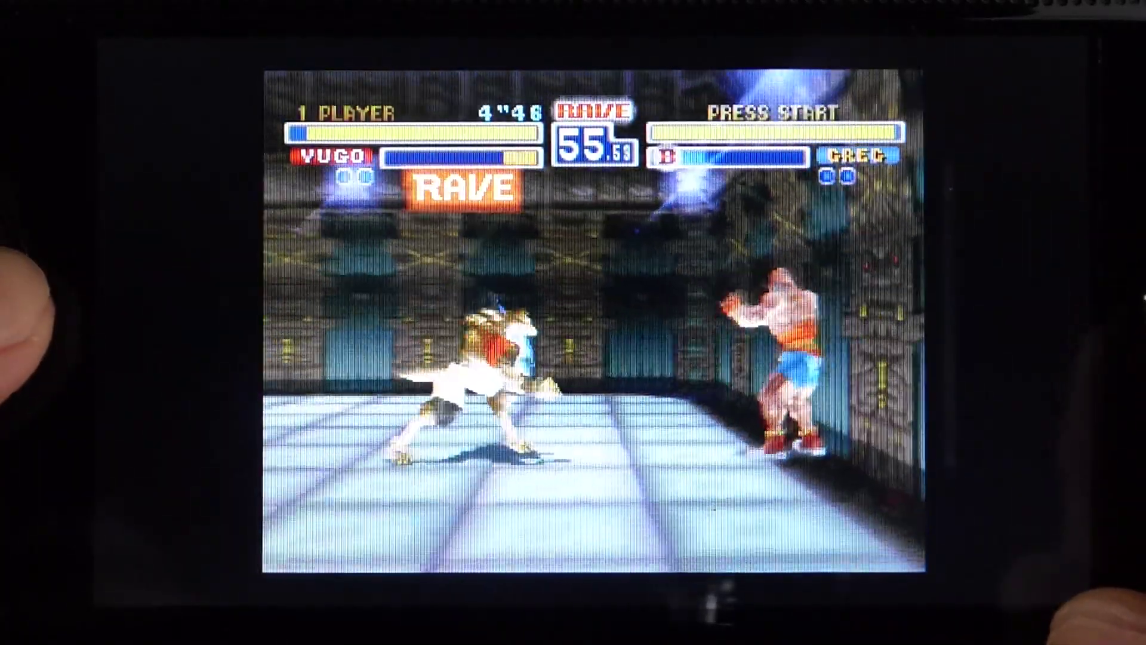
{"action": "key", "text": "x"}
{"action": "key", "text": "x"}
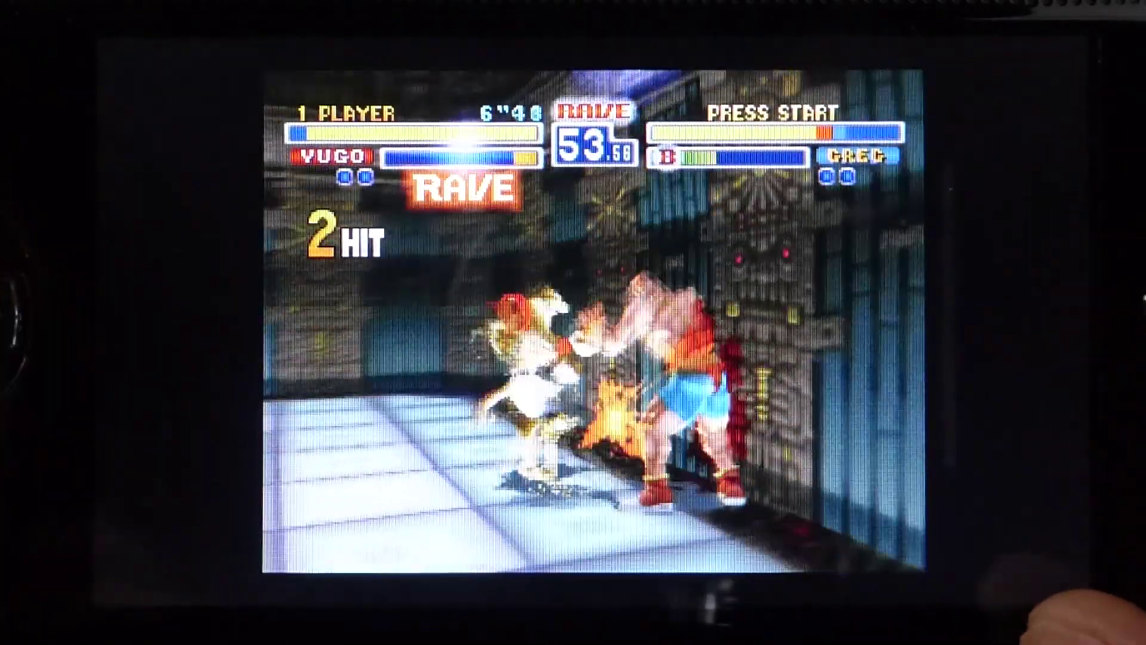
{"action": "key", "text": "x"}
{"action": "key", "text": "x"}
{"action": "key", "text": "c"}
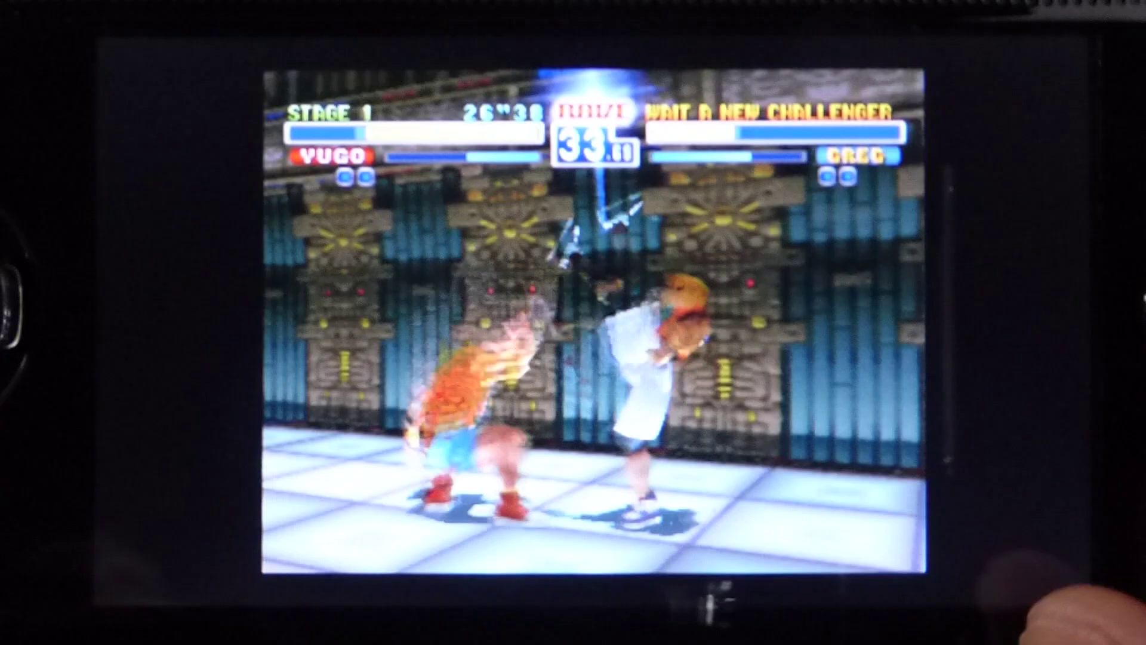
{"action": "type", "text": "ga"}
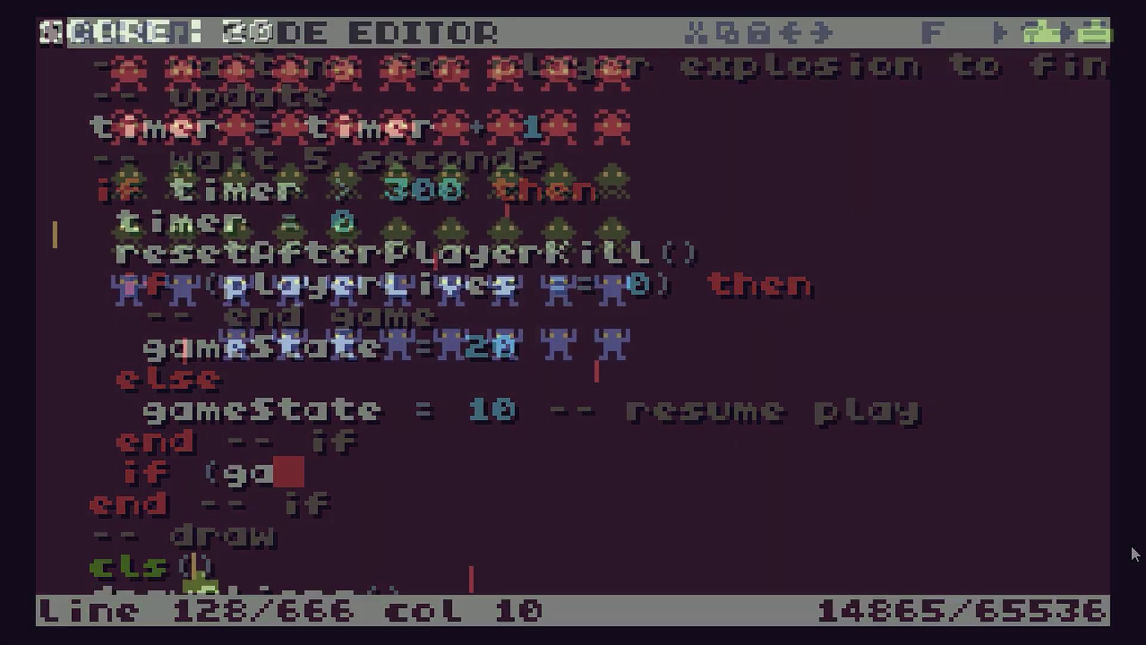
{"action": "key", "text": "Right"}
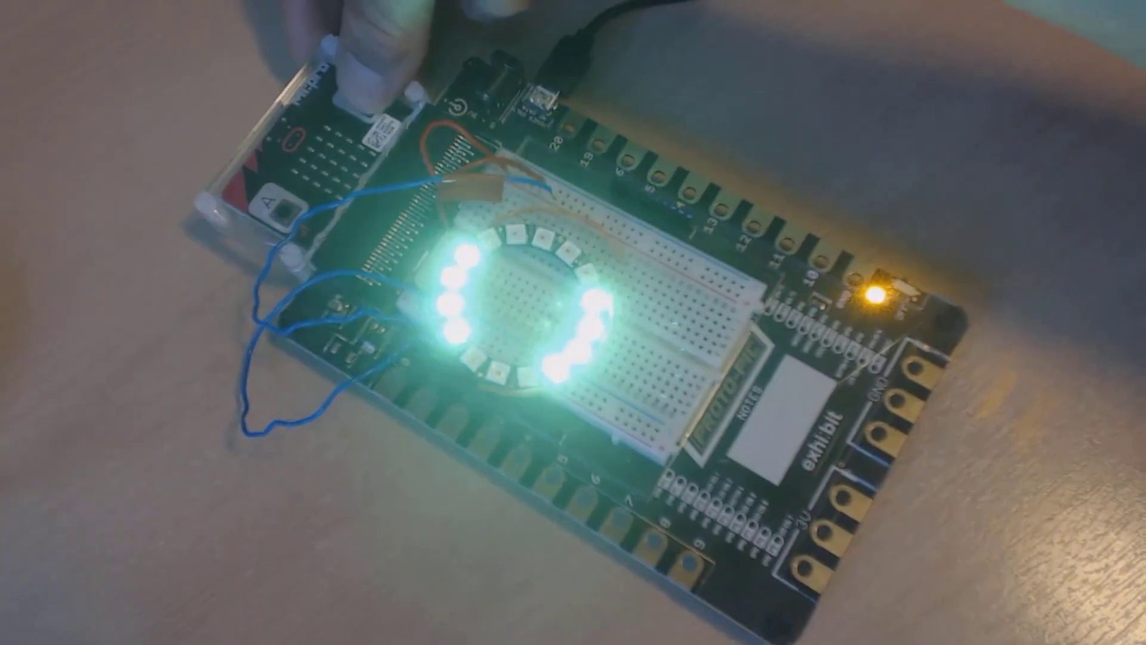